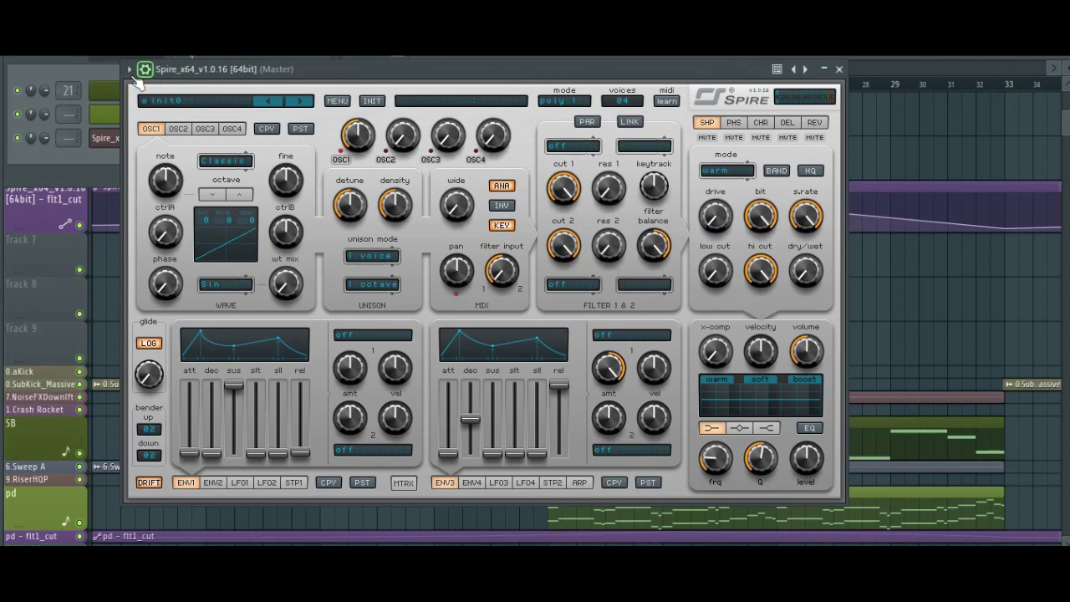
# Step: Load the "Airport Example" score file into the Spire channel's piano roll
pyautogui.click(129, 69)
pyautogui.click(157, 88)
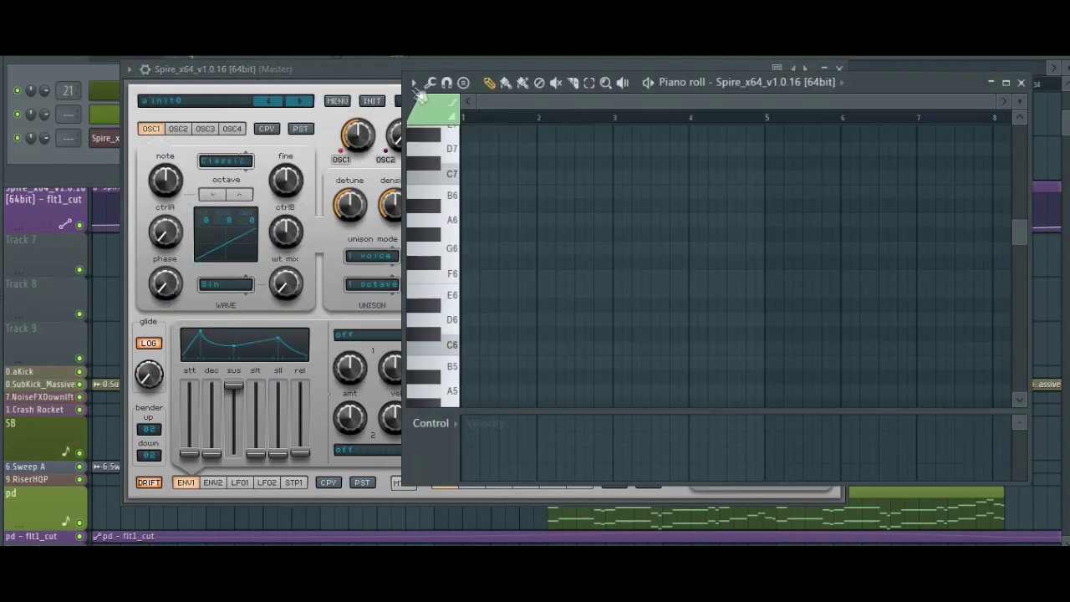
pyautogui.click(413, 82)
pyautogui.moveTo(425, 103)
pyautogui.click(547, 103)
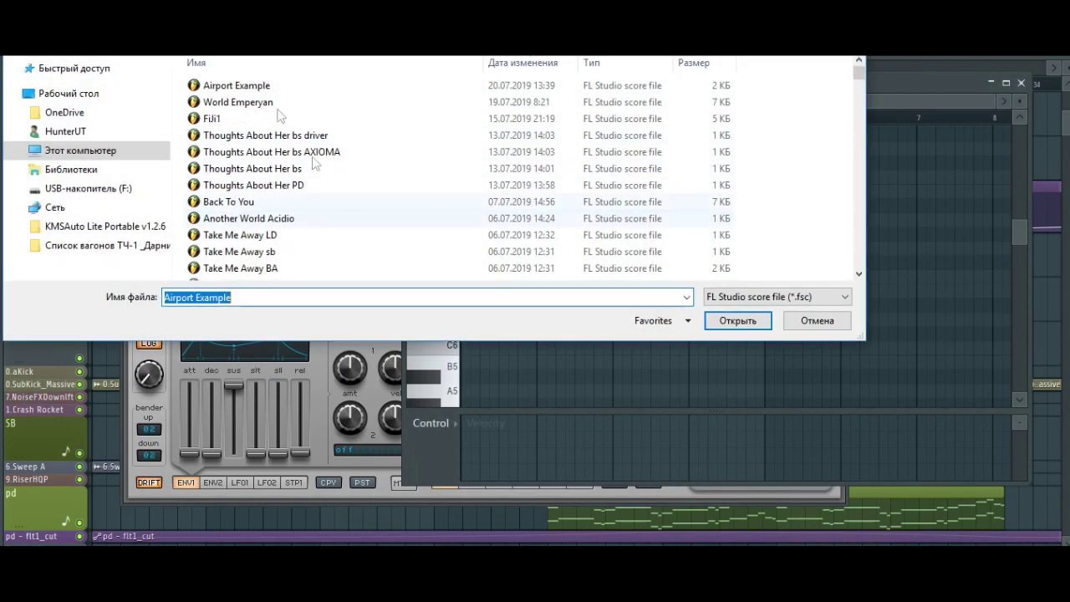
pyautogui.doubleClick(261, 84)
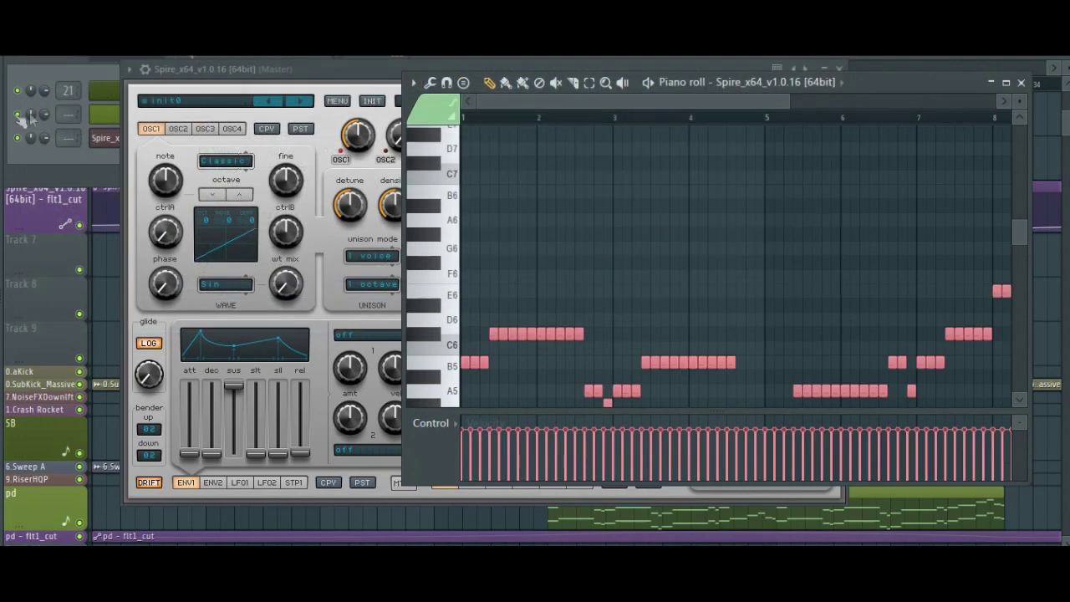
# Step: Rename the Spire channel "ld" and give it a bright green color
pyautogui.rightClick(94, 139)
pyautogui.moveTo(248, 243)
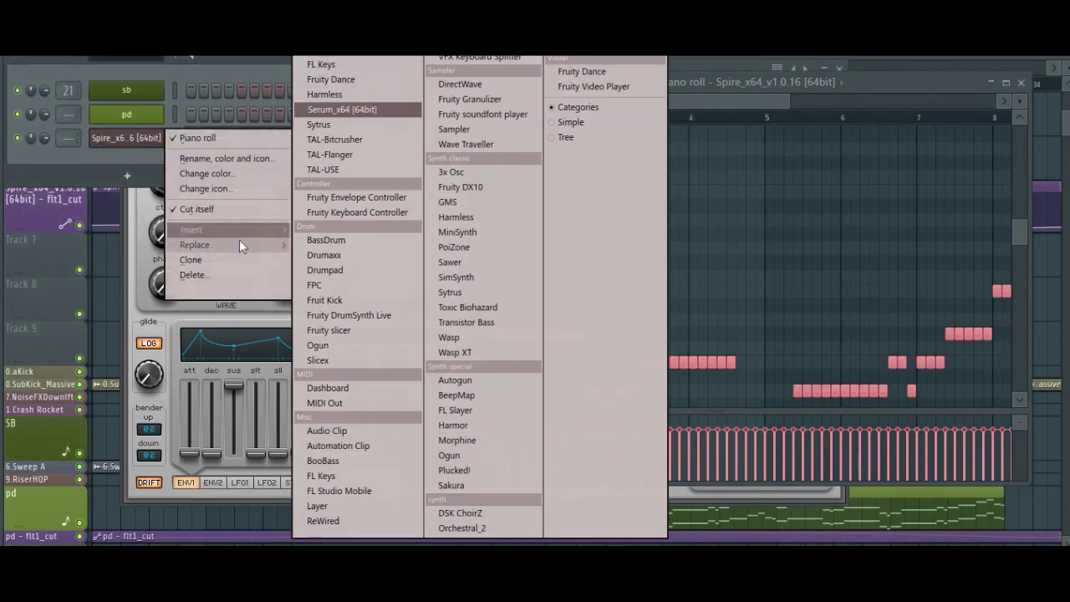
pyautogui.click(232, 158)
pyautogui.write('lx')
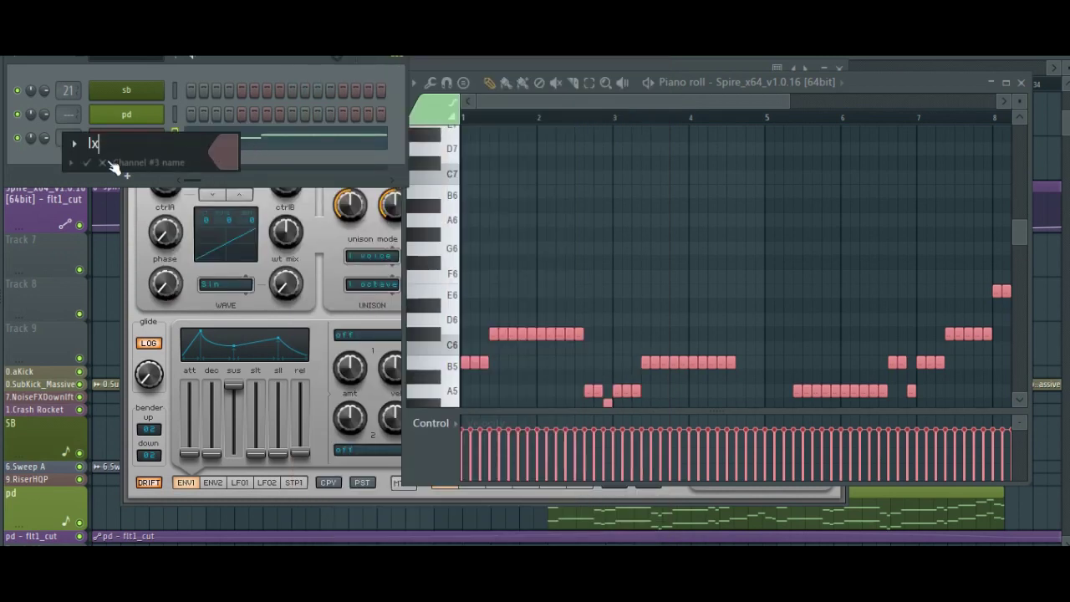
pyautogui.click(226, 149)
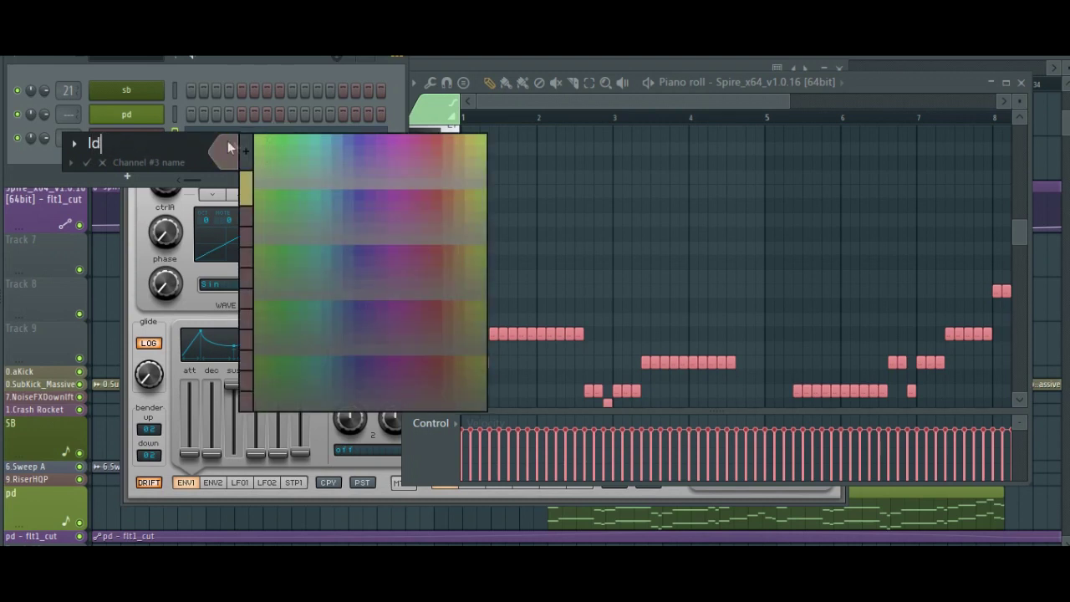
pyautogui.click(276, 144)
pyautogui.click(86, 163)
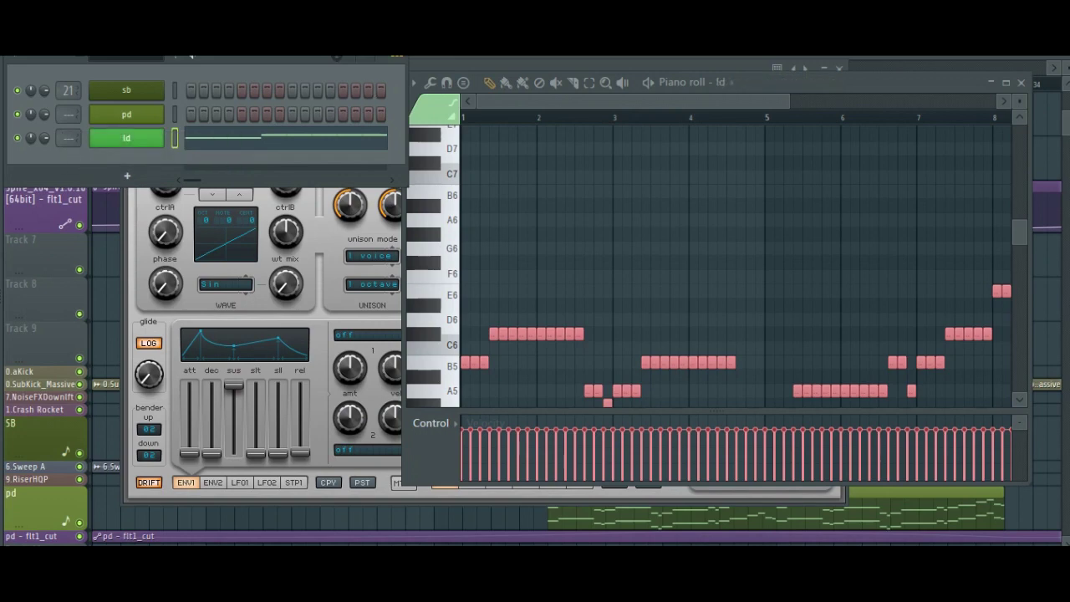
# Step: Start playback of the lead pattern and close the piano roll to return to the Spire window
pyautogui.press('space')
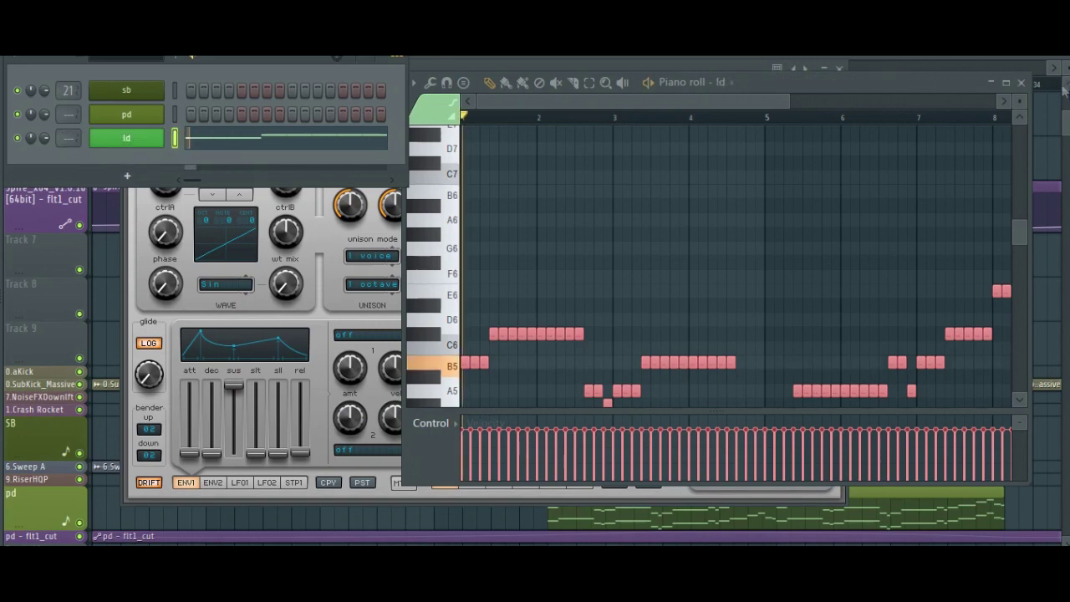
pyautogui.click(1021, 82)
pyautogui.click(560, 80)
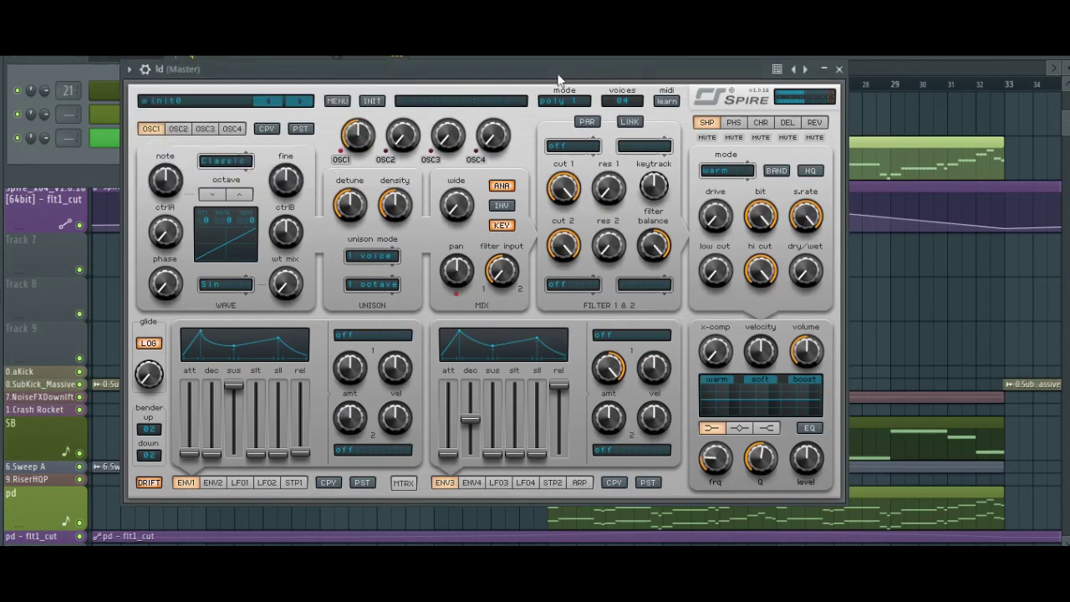
# Step: Set oscillator 1 to 6 unison voices, octave -1, note +1 and fine about -22, with more detune and full mix level
pyautogui.moveTo(291, 184); pyautogui.dragTo(288, 224)
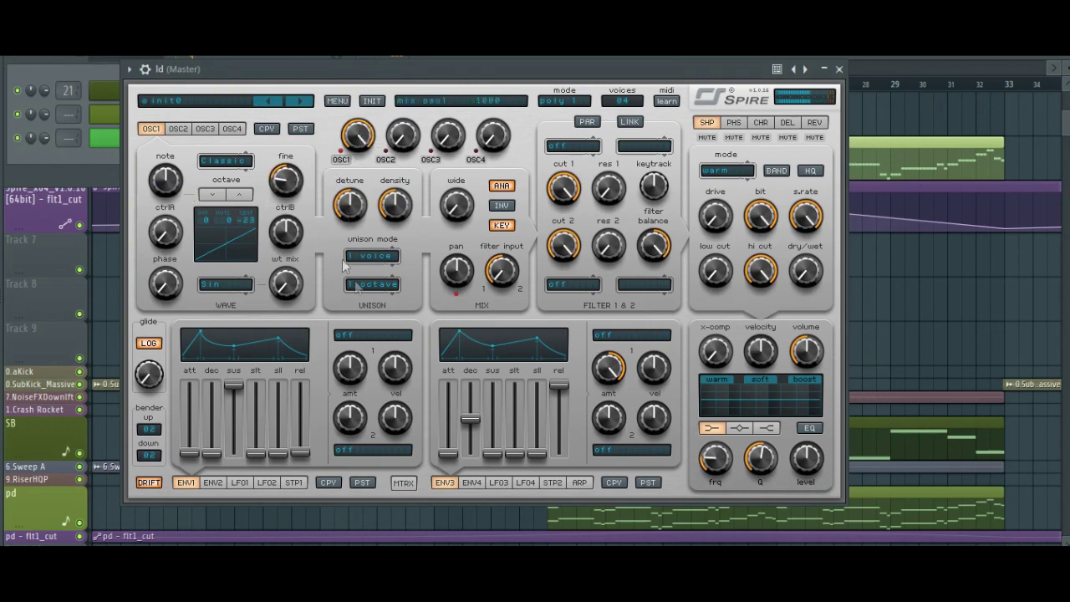
pyautogui.click(372, 255)
pyautogui.click(383, 365)
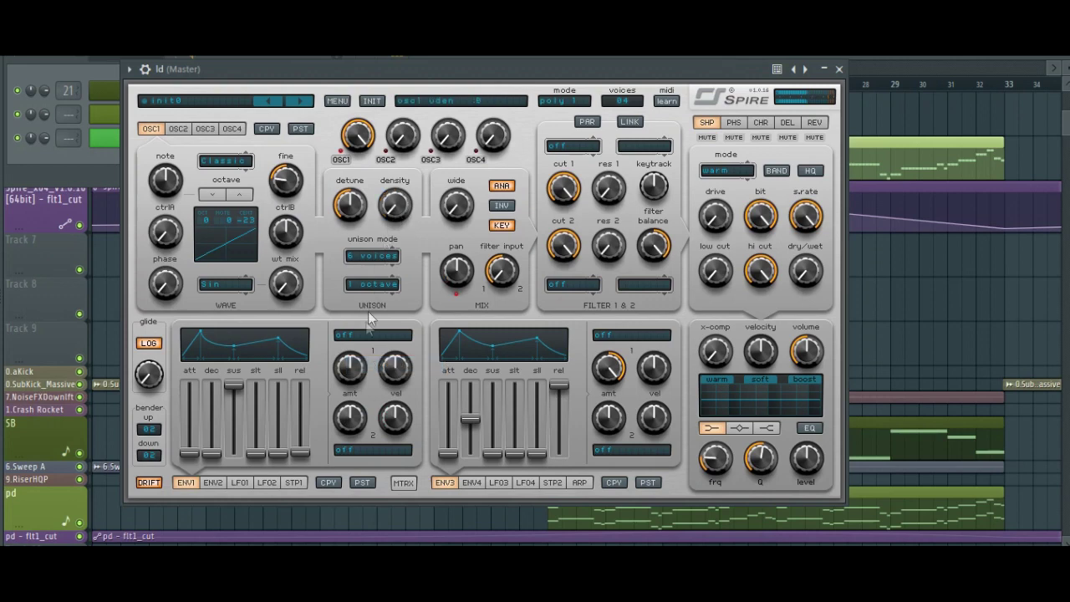
pyautogui.moveTo(358, 220); pyautogui.dragTo(291, 191)
pyautogui.moveTo(173, 192); pyautogui.dragTo(170, 178)
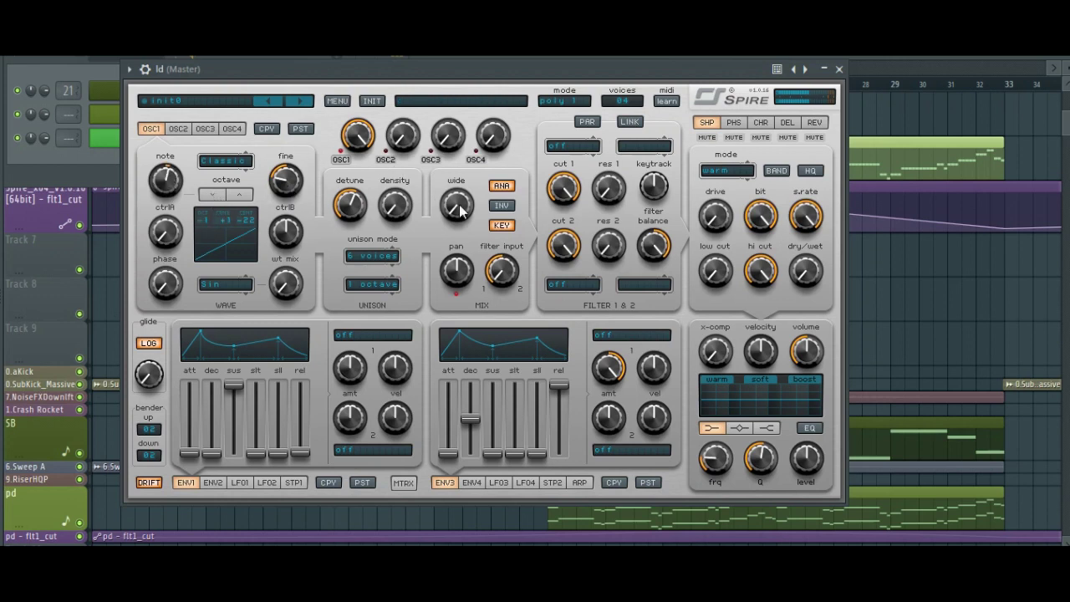
# Step: Shape envelope 1 with a moderate decay, minimum sustain and a moderate release
pyautogui.moveTo(214, 454); pyautogui.dragTo(213, 421)
pyautogui.moveTo(234, 386); pyautogui.dragTo(236, 454)
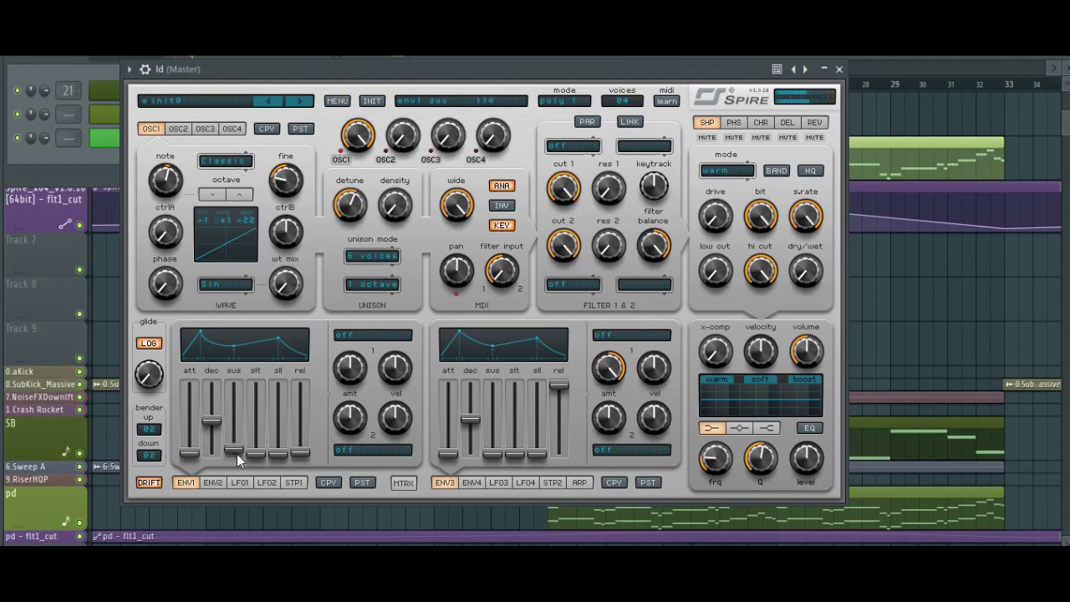
pyautogui.click(215, 423)
pyautogui.moveTo(300, 454); pyautogui.dragTo(302, 429)
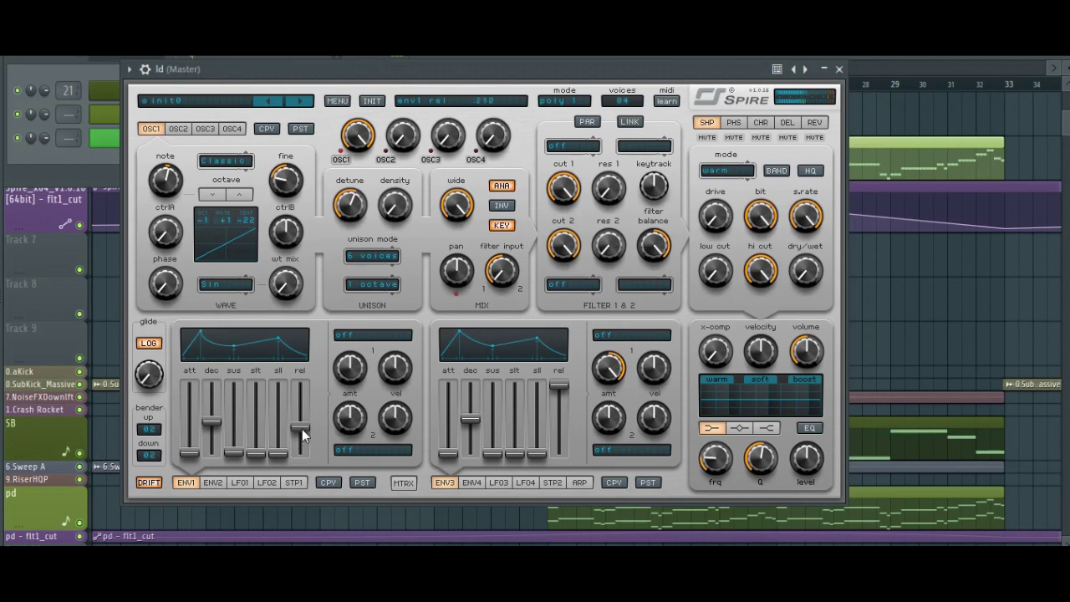
# Step: Set oscillator 2 to full level and width, 6 unison voices, octave -1, note +1 and fine about -13, with more detune
pyautogui.click(178, 127)
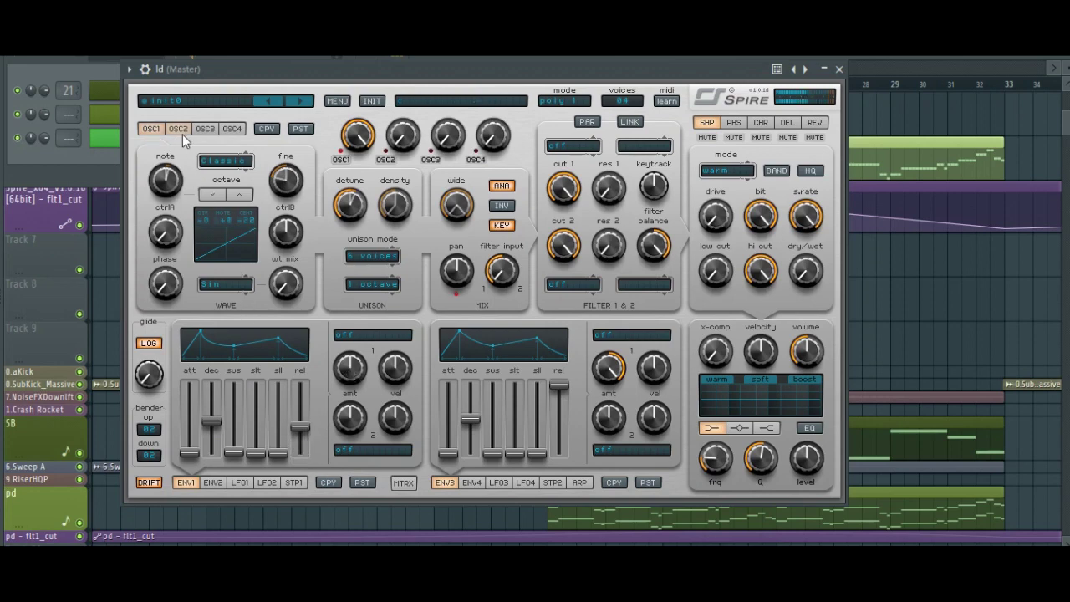
pyautogui.moveTo(410, 147); pyautogui.dragTo(408, 125)
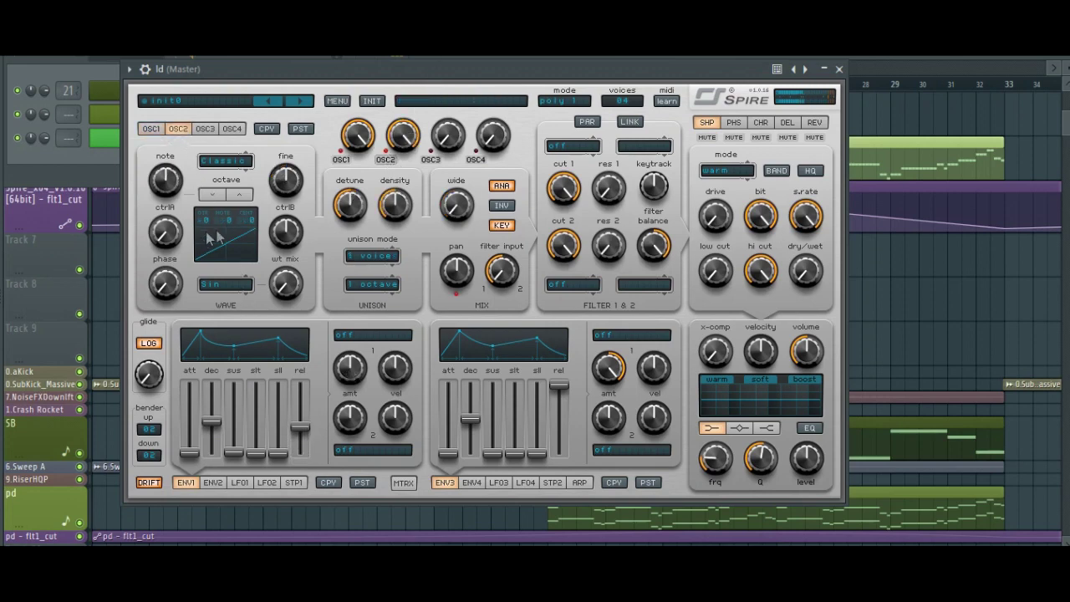
pyautogui.moveTo(284, 182); pyautogui.dragTo(284, 195)
pyautogui.moveTo(173, 192); pyautogui.dragTo(178, 190)
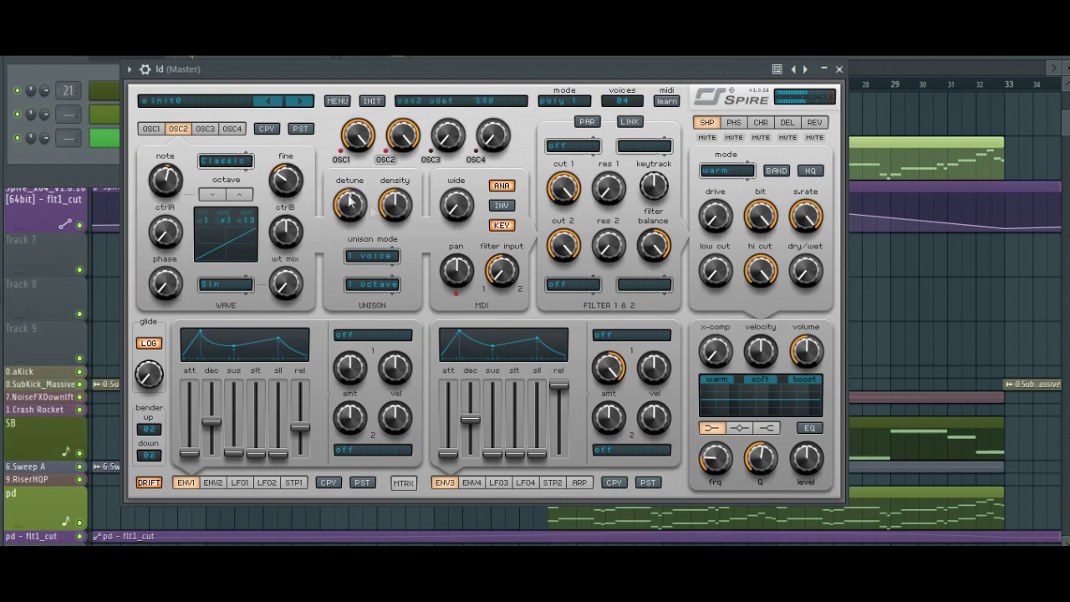
pyautogui.moveTo(353, 213); pyautogui.dragTo(393, 242)
pyautogui.moveTo(457, 216); pyautogui.dragTo(457, 201)
pyautogui.click(384, 259)
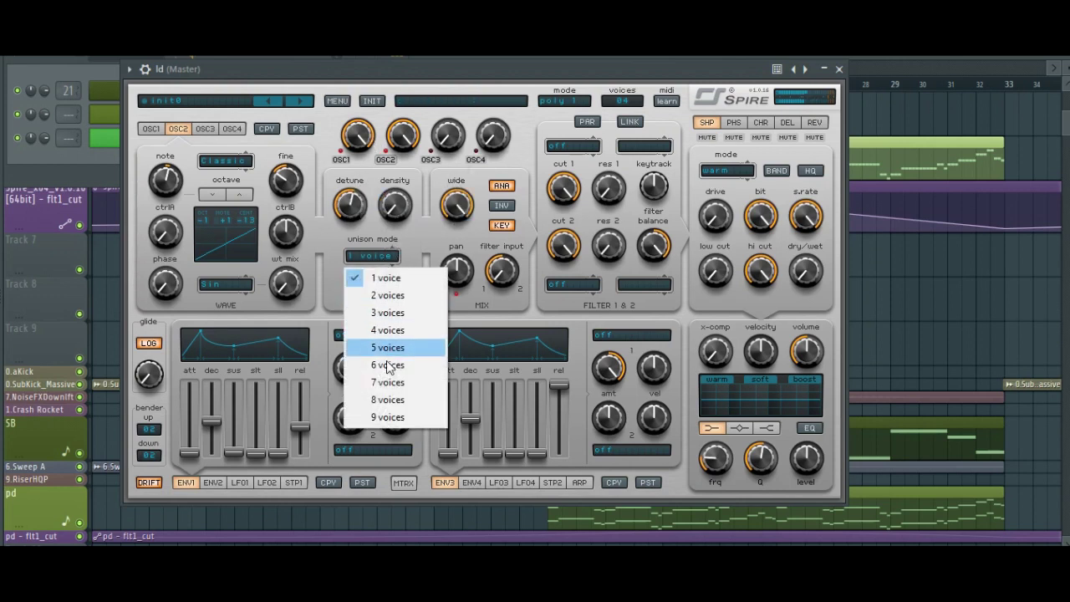
pyautogui.click(387, 366)
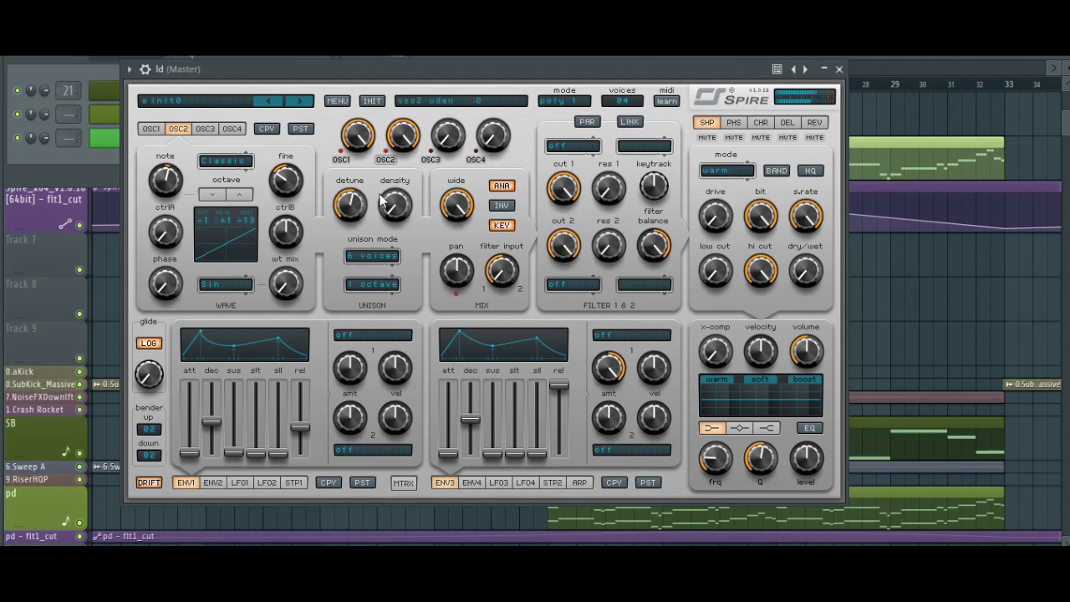
# Step: Set oscillator 3 to full level and width, 6 unison voices, note +1 and fine about -45, and lower it one octave
pyautogui.click(206, 129)
pyautogui.moveTo(449, 140); pyautogui.dragTo(459, 77)
pyautogui.moveTo(453, 212); pyautogui.dragTo(501, 56)
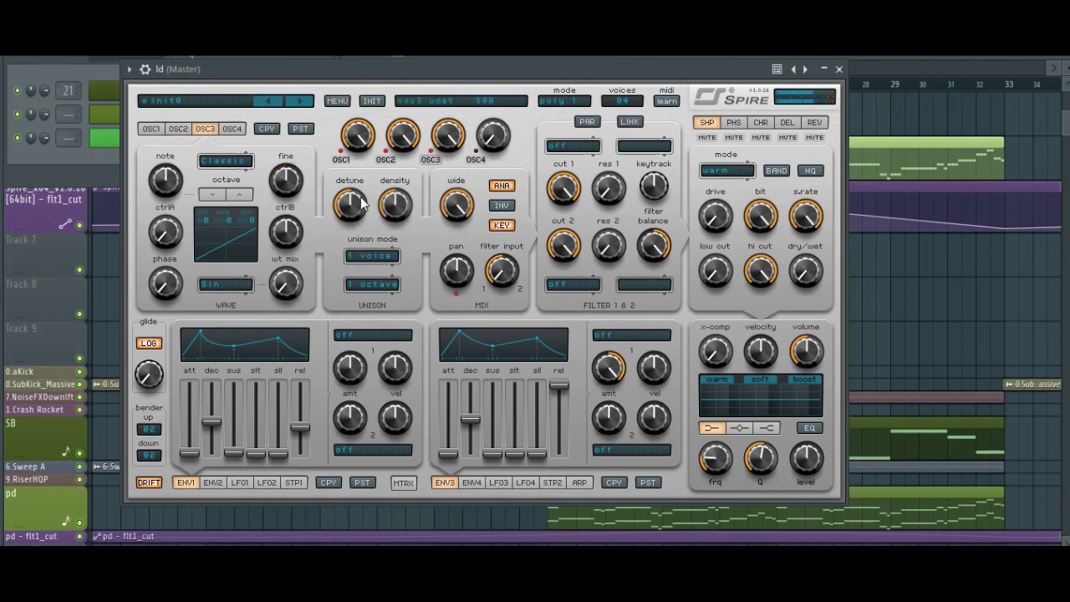
pyautogui.click(387, 261)
pyautogui.click(393, 366)
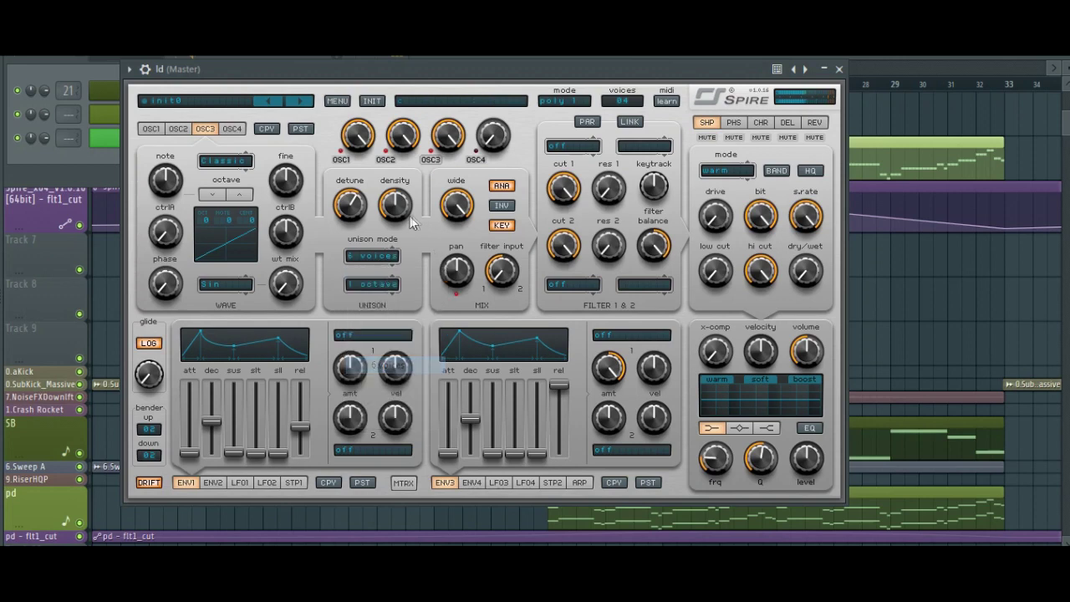
pyautogui.moveTo(285, 192); pyautogui.dragTo(273, 237)
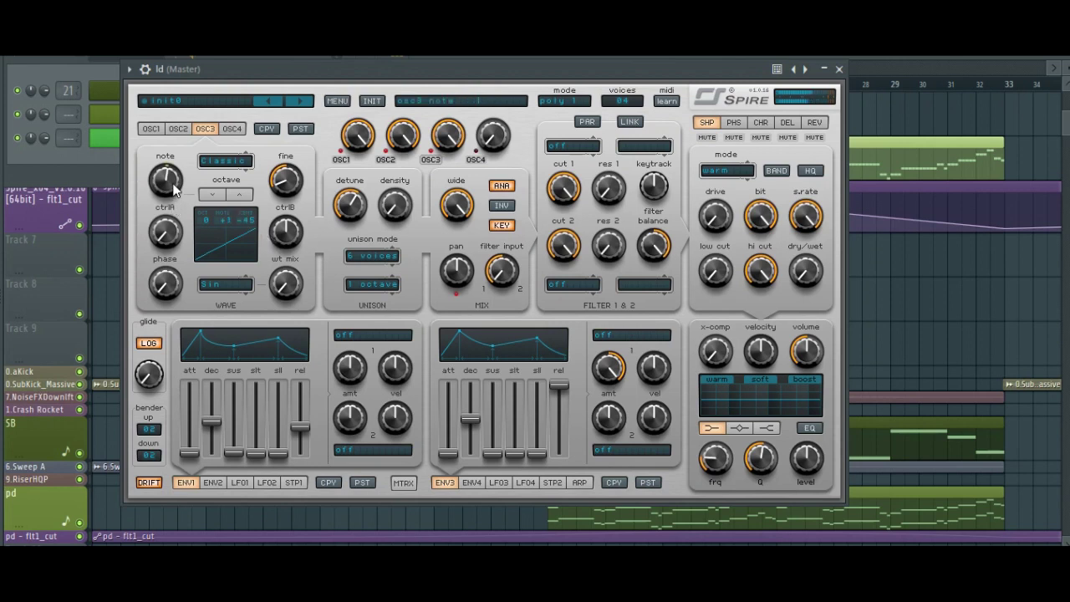
pyautogui.click(217, 198)
# Step: Bring in oscillator 4 at a very low mix level and mute oscillators 1, 2 and 3 to isolate it
pyautogui.click(232, 128)
pyautogui.moveTo(500, 126)
pyautogui.mouseDown()
pyautogui.moveTo(514, 57)
pyautogui.moveTo(502, 142)
pyautogui.mouseUp()
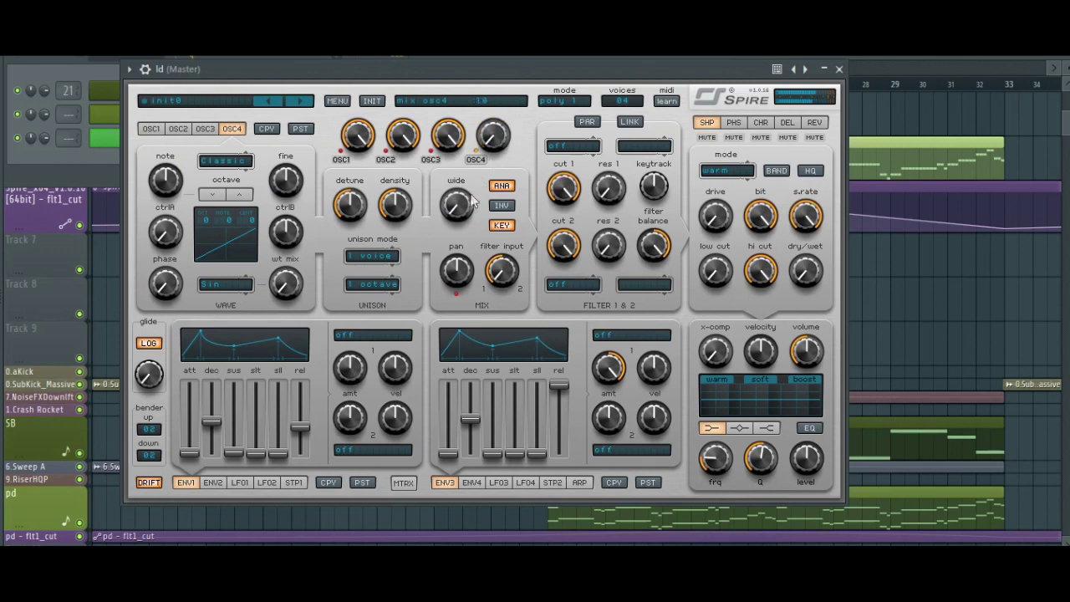
pyautogui.click(430, 159)
pyautogui.click(385, 159)
pyautogui.click(342, 159)
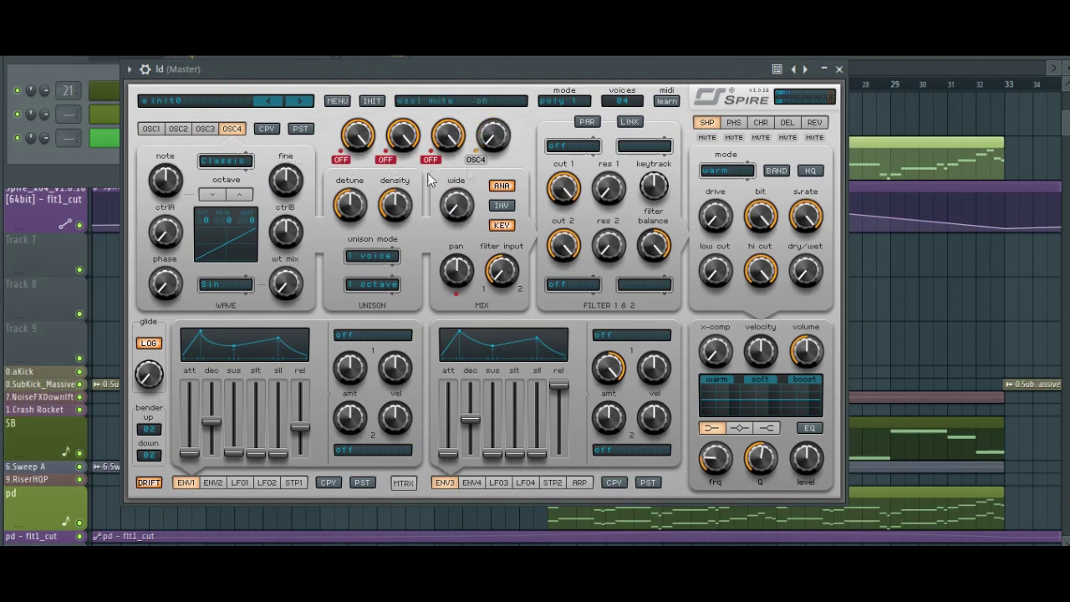
# Step: Switch oscillator 4 to Noise and shape it as high-frequency noise with a high ctrlA and a reduced ctrlB
pyautogui.click(235, 161)
pyautogui.click(237, 199)
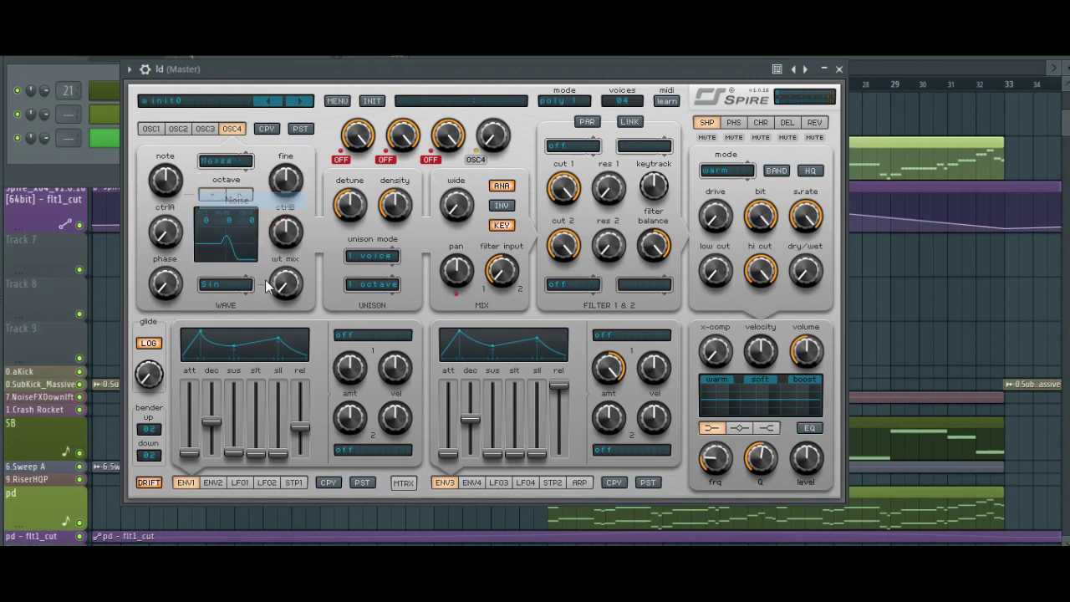
pyautogui.moveTo(489, 147); pyautogui.dragTo(504, 84)
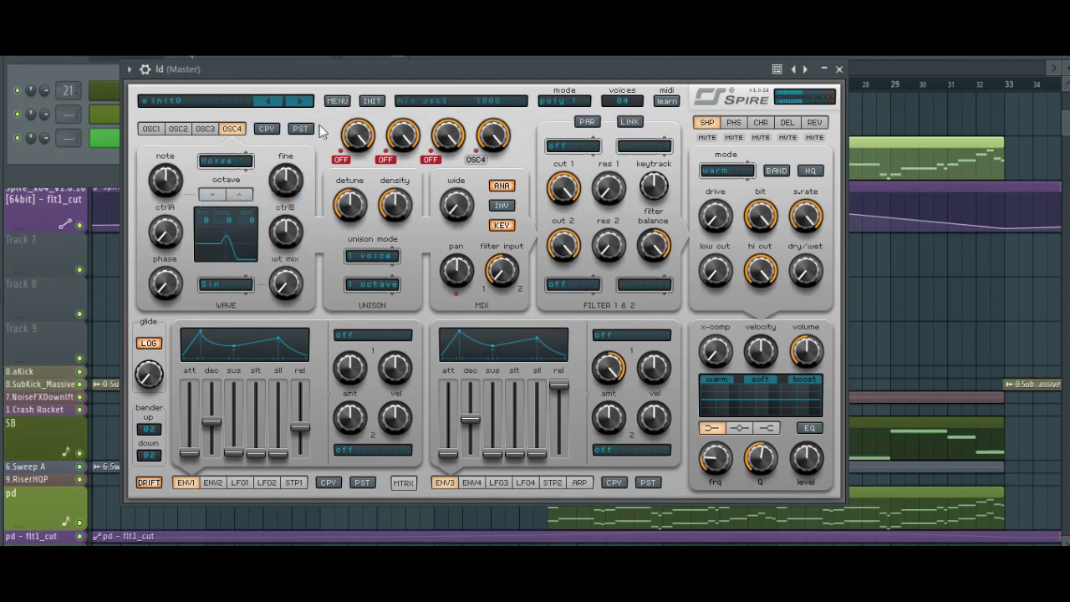
pyautogui.moveTo(279, 218); pyautogui.dragTo(269, 301)
pyautogui.moveTo(185, 239); pyautogui.dragTo(208, 122)
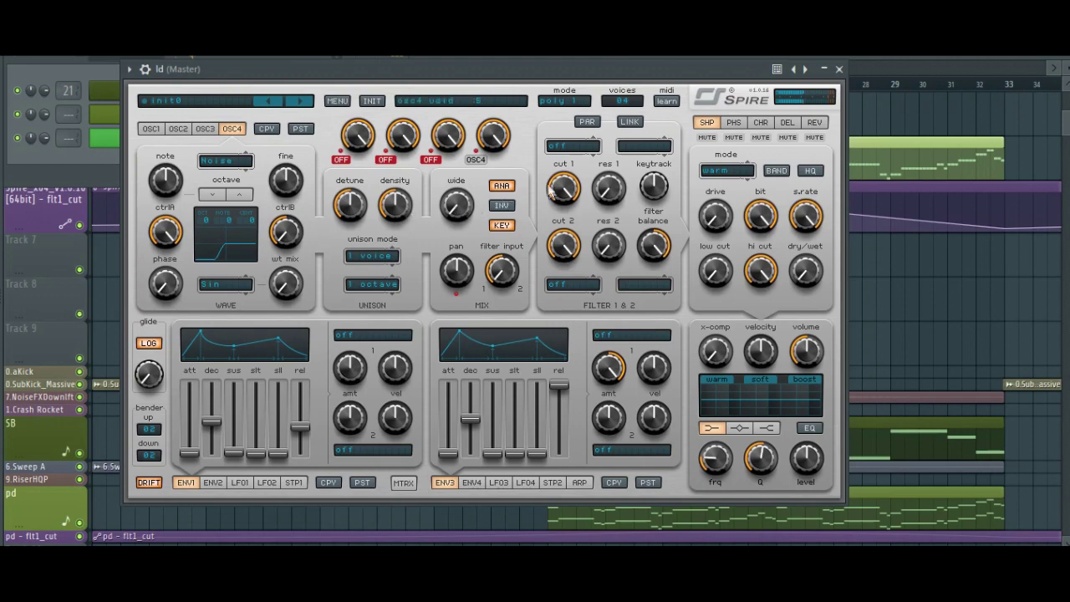
pyautogui.moveTo(169, 242); pyautogui.dragTo(168, 259)
# Step: Lower oscillator 4's mix level to near zero, turn off its KEY option and choose 2 unison voices
pyautogui.moveTo(500, 129); pyautogui.dragTo(487, 269)
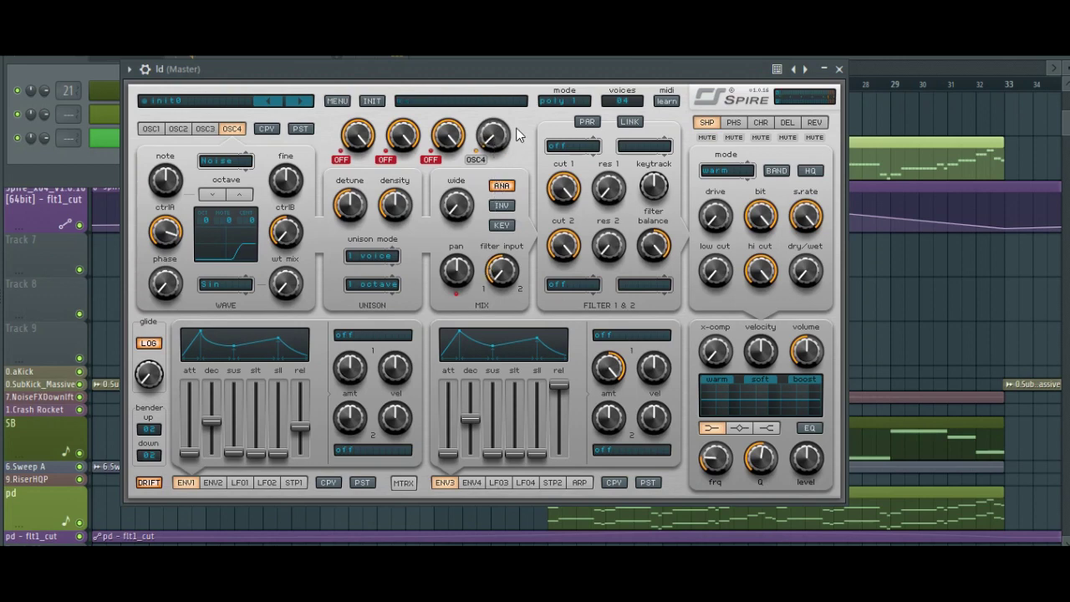
pyautogui.click(352, 255)
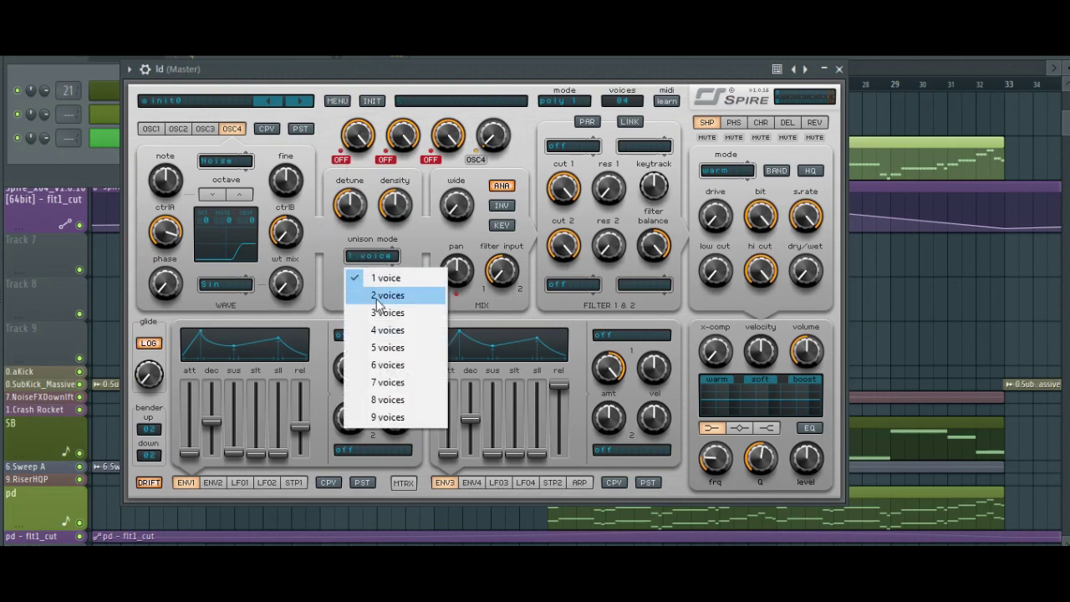
pyautogui.click(387, 295)
# Step: Unmute oscillators 1, 2 and 3, and give envelope 2 a moderate decay with zero sustain
pyautogui.click(150, 131)
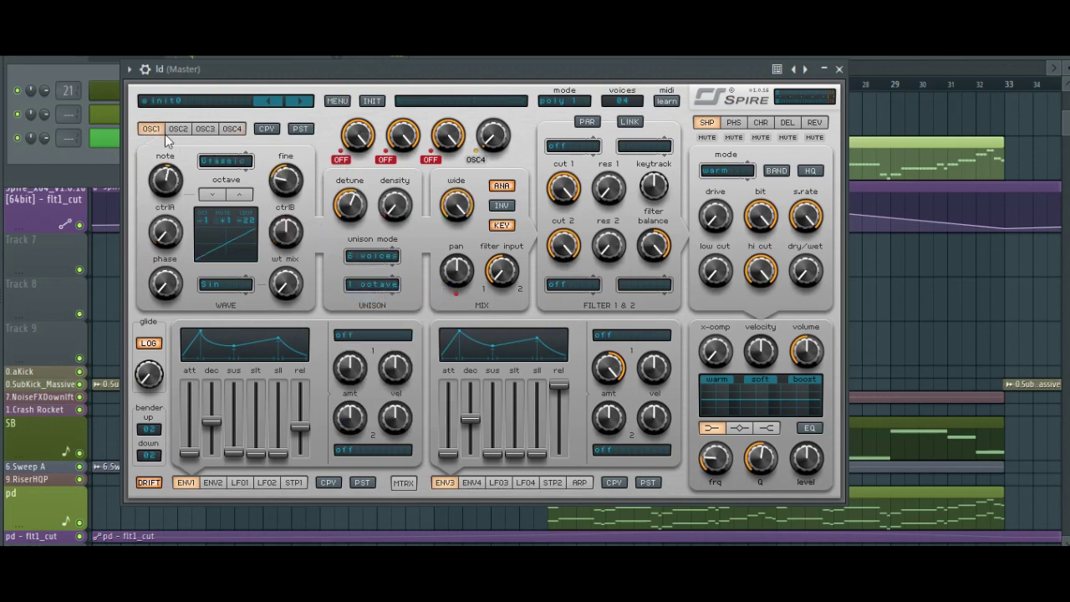
pyautogui.click(205, 485)
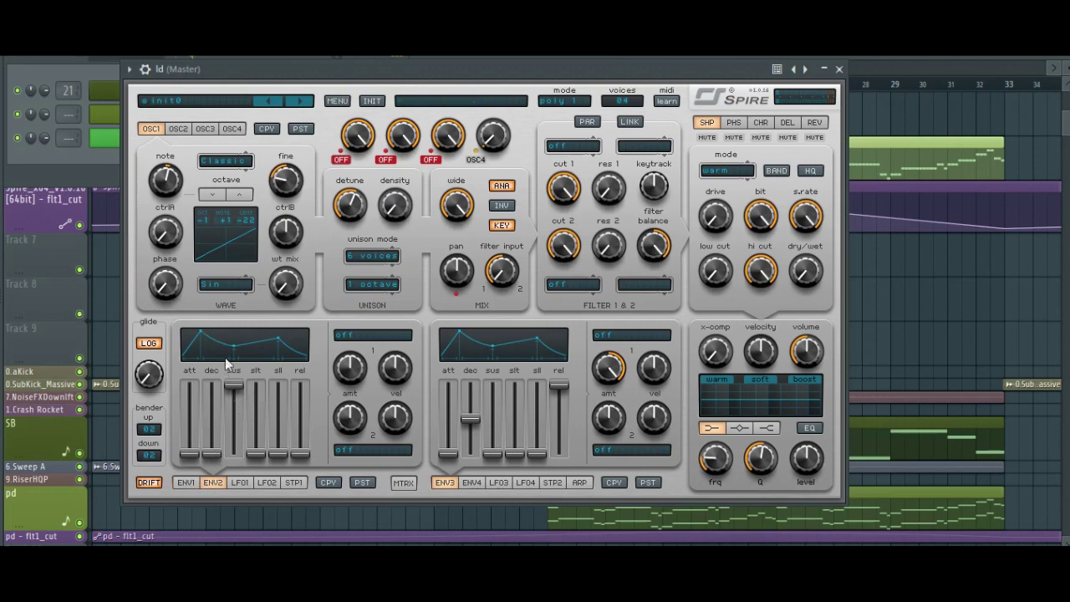
pyautogui.moveTo(213, 456); pyautogui.dragTo(212, 429)
pyautogui.click(430, 159)
pyautogui.click(385, 159)
pyautogui.click(341, 159)
pyautogui.moveTo(239, 402); pyautogui.dragTo(242, 448)
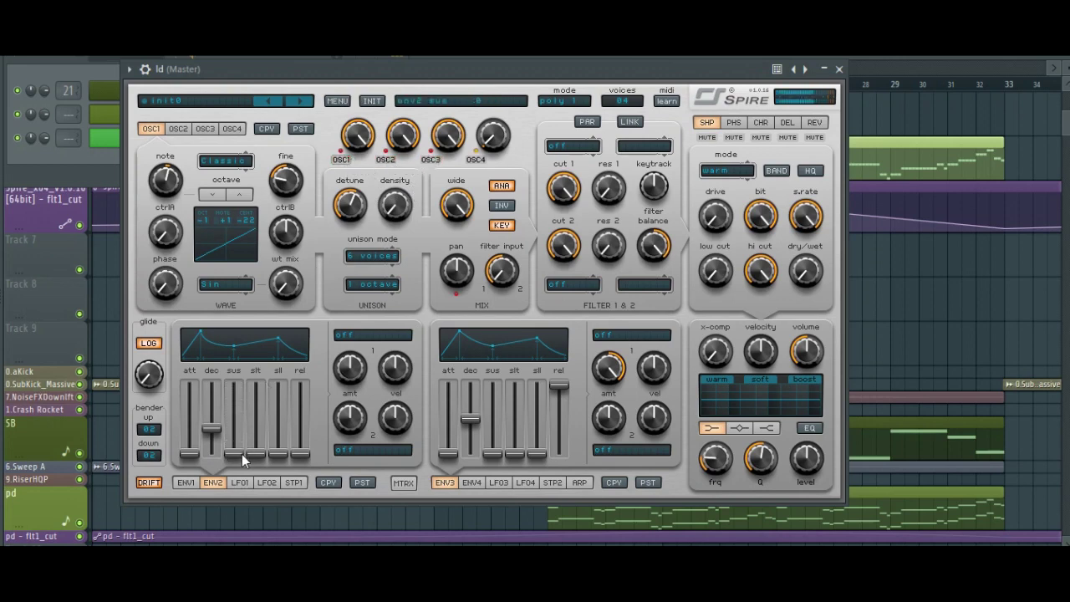
pyautogui.moveTo(212, 434); pyautogui.dragTo(212, 430)
# Step: Shorten envelope 1's decay and release slightly
pyautogui.click(191, 485)
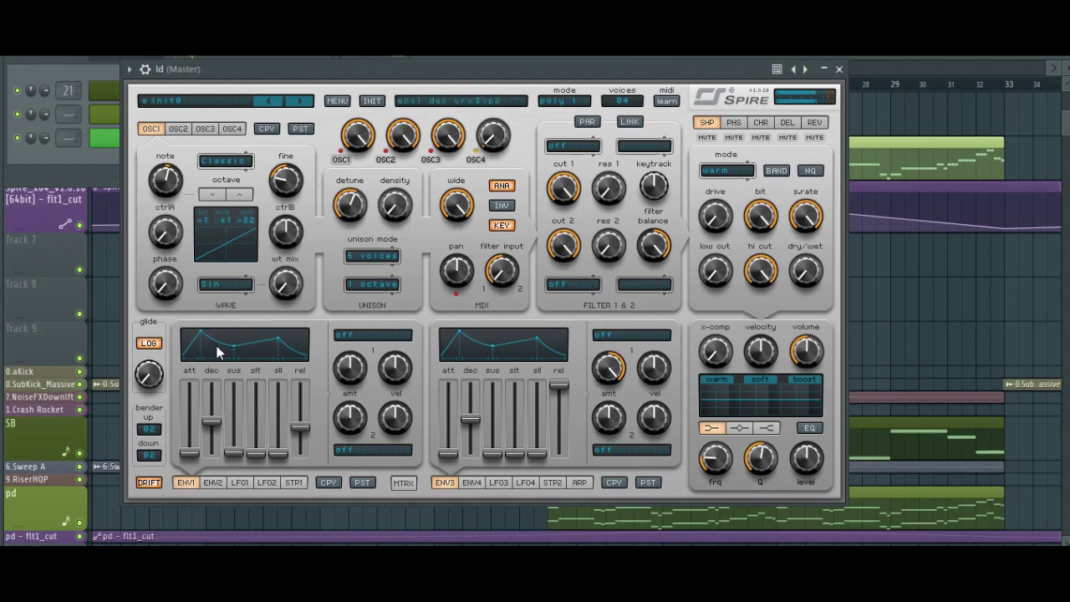
pyautogui.moveTo(218, 421); pyautogui.dragTo(221, 424)
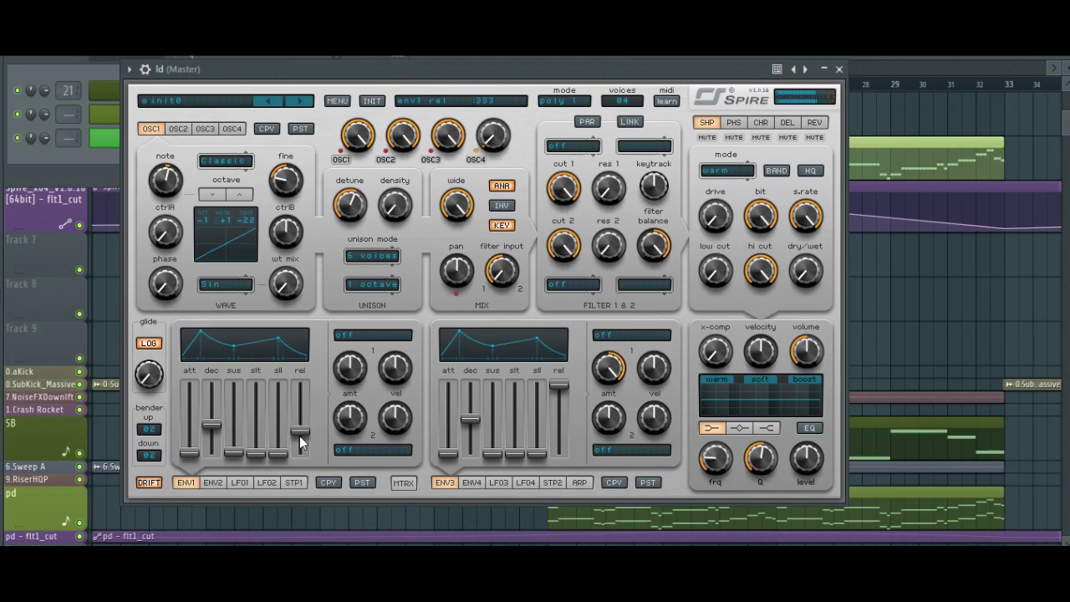
# Step: Route both of envelope 2's modulation destinations to filter 1's Cutoff 1 and raise the first amount to about 706
pyautogui.click(212, 483)
pyautogui.click(386, 342)
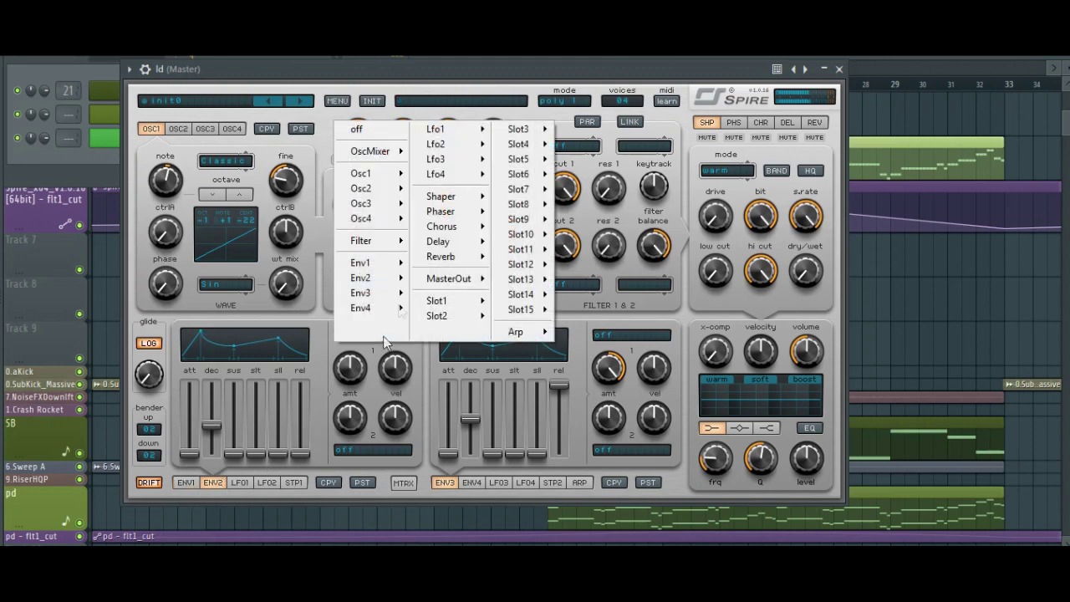
pyautogui.moveTo(360, 242)
pyautogui.click(441, 242)
pyautogui.click(370, 452)
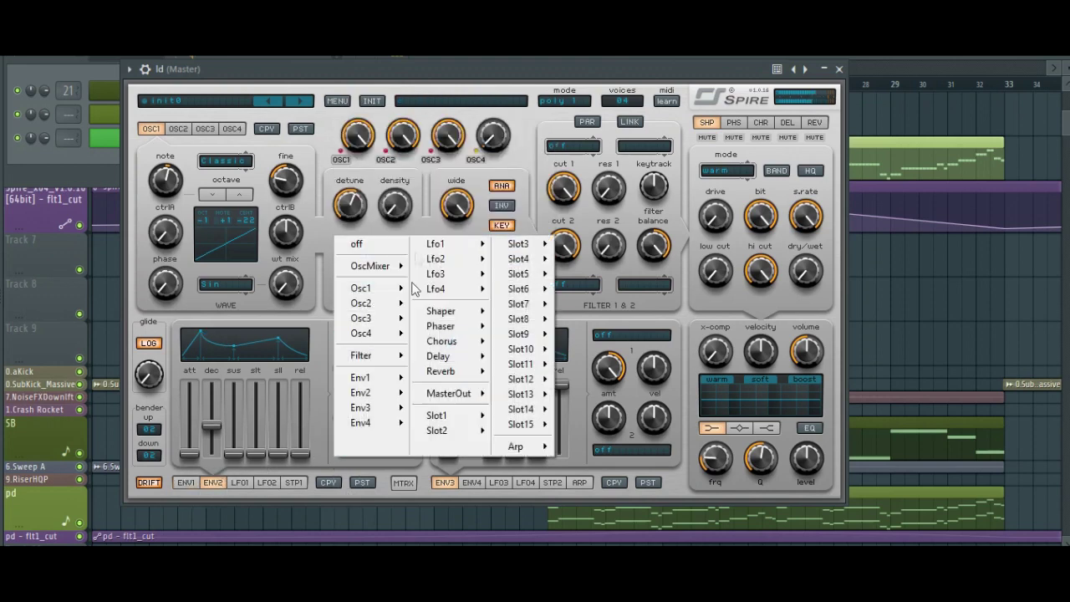
pyautogui.moveTo(372, 355)
pyautogui.click(447, 357)
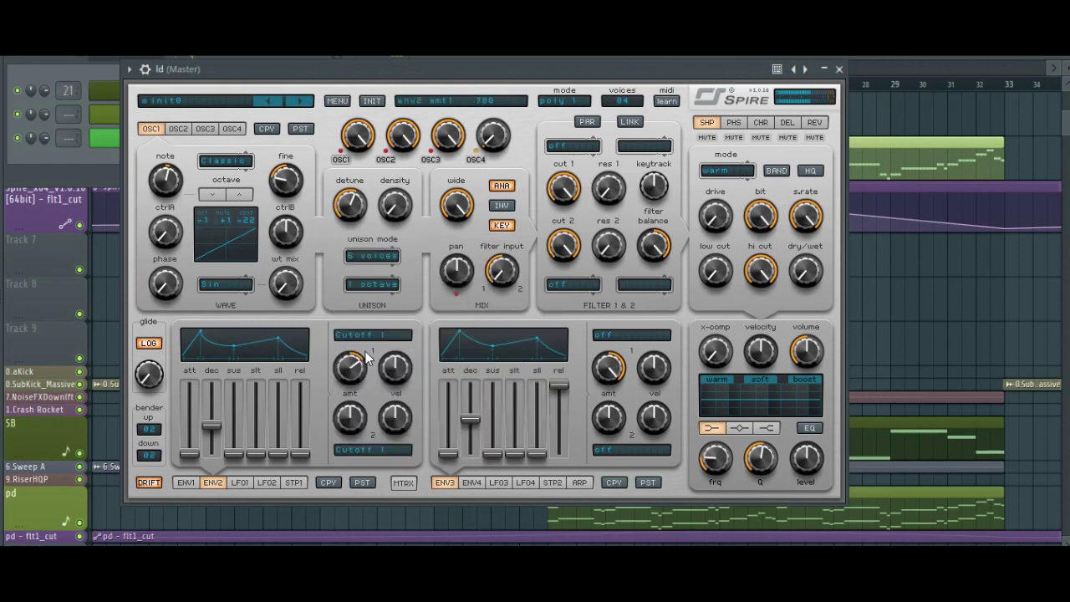
# Step: Set filter 1 to infecto LP2 with its cutoff at about 330, and raise envelope 2's first cutoff amount to about 840
pyautogui.click(572, 147)
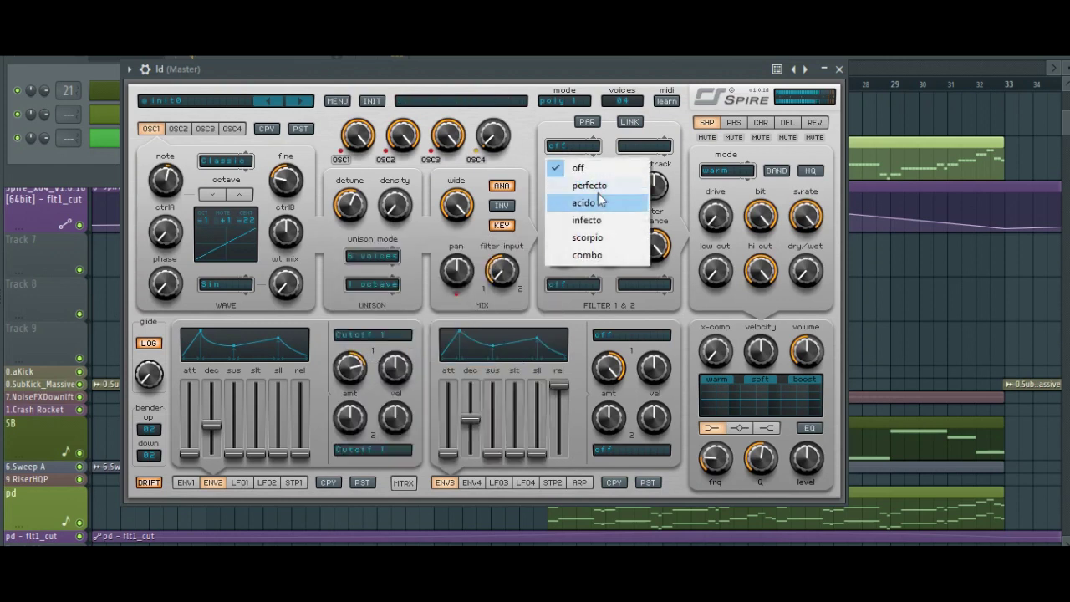
pyautogui.click(590, 221)
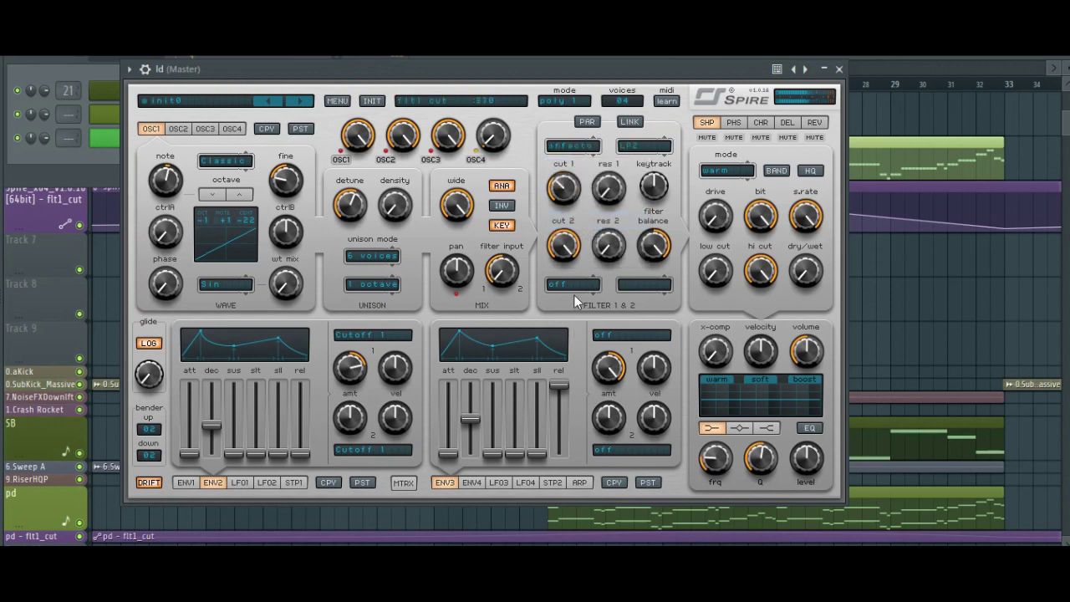
pyautogui.moveTo(351, 366)
pyautogui.mouseDown()
pyautogui.moveTo(355, 411)
pyautogui.moveTo(350, 364)
pyautogui.moveTo(365, 374)
pyautogui.mouseUp()
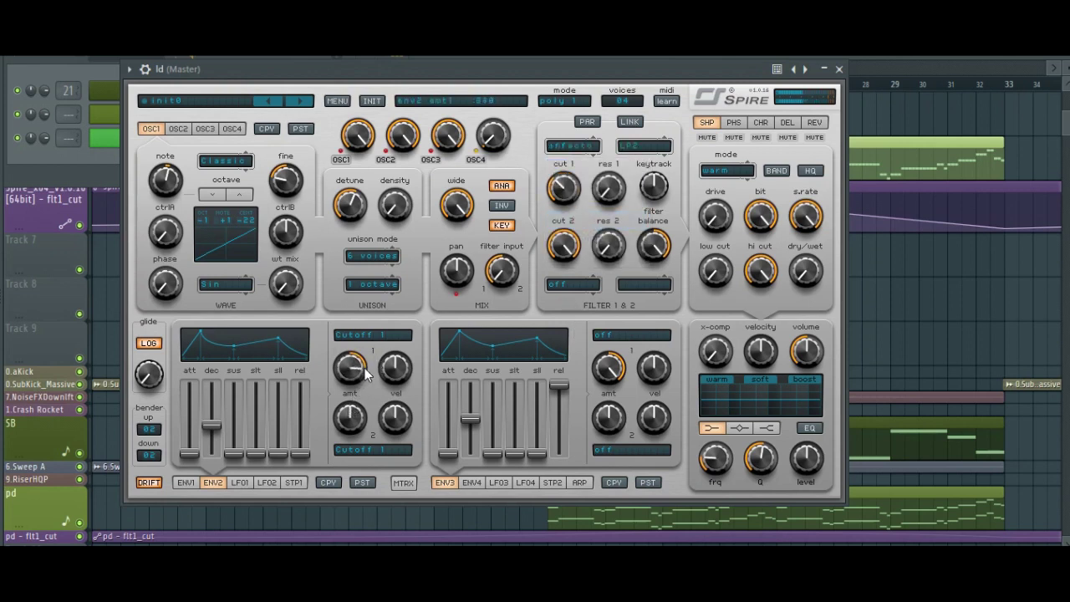
pyautogui.click(370, 449)
pyautogui.click(355, 427)
pyautogui.click(187, 483)
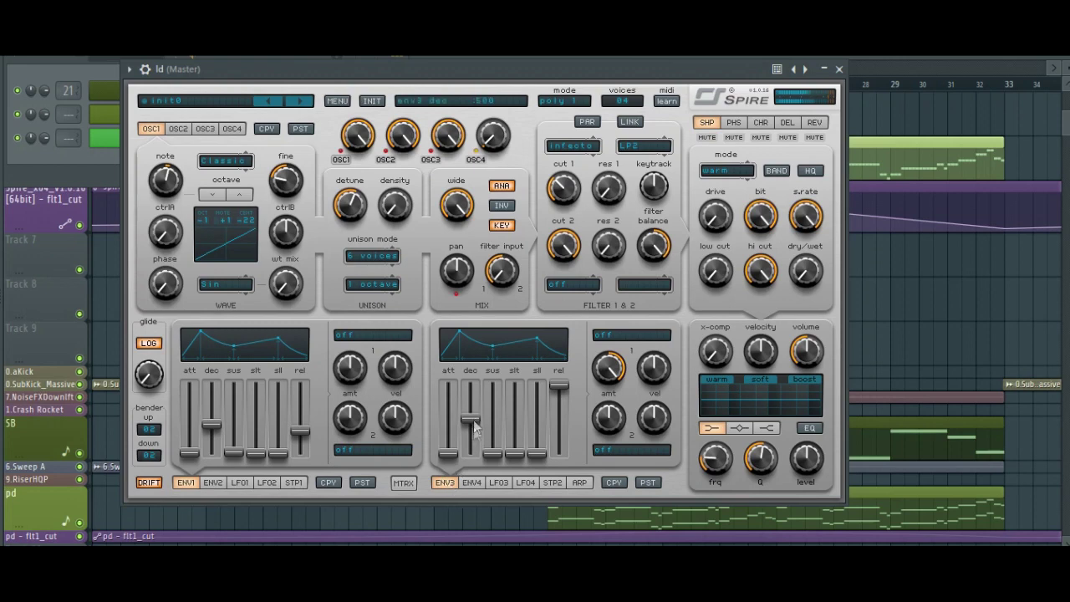
# Step: Assign both of envelope 3's modulation destinations to Osc1 Pitch
pyautogui.click(616, 338)
pyautogui.moveTo(635, 173)
pyautogui.click(704, 175)
pyautogui.click(620, 449)
pyautogui.moveTo(636, 289)
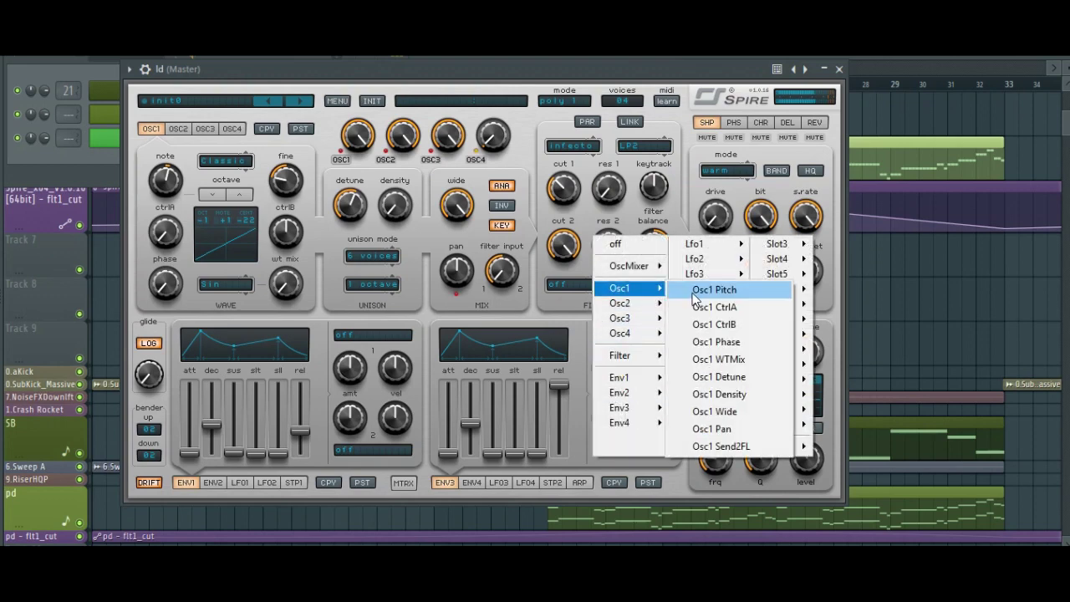
pyautogui.click(699, 293)
# Step: Set positive pitch amounts for envelope 3 and shorten its decay to near zero and its release to 0
pyautogui.moveTo(615, 368); pyautogui.dragTo(635, 394)
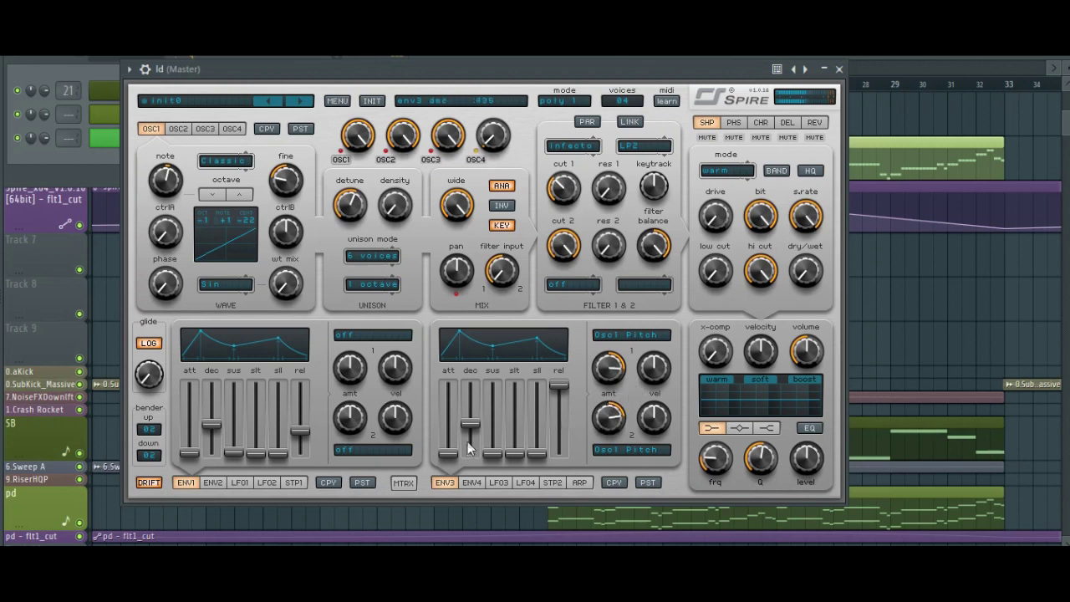
pyautogui.moveTo(474, 429); pyautogui.dragTo(473, 449)
pyautogui.moveTo(558, 390); pyautogui.dragTo(563, 456)
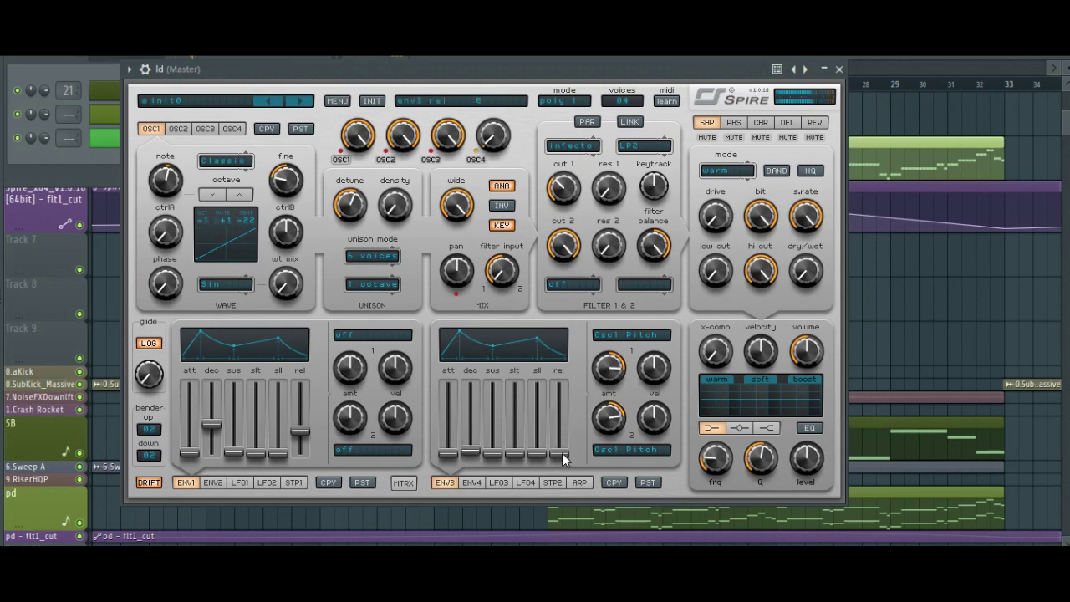
# Step: Route envelope 4 to Osc4 Amp with a positive amount, a short decay and zero sustain
pyautogui.click(473, 488)
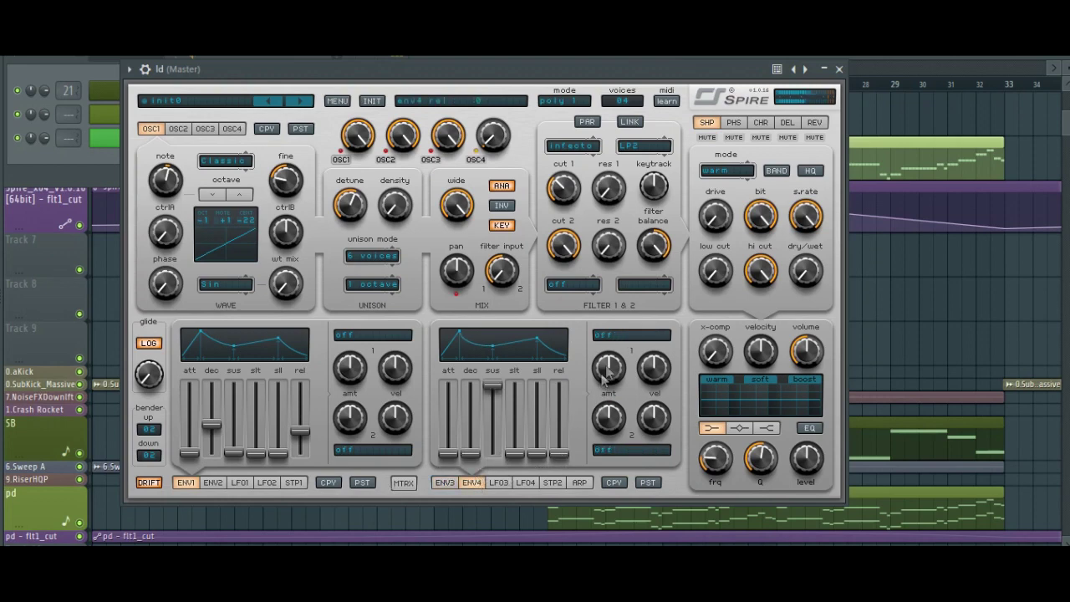
pyautogui.click(619, 341)
pyautogui.moveTo(648, 219)
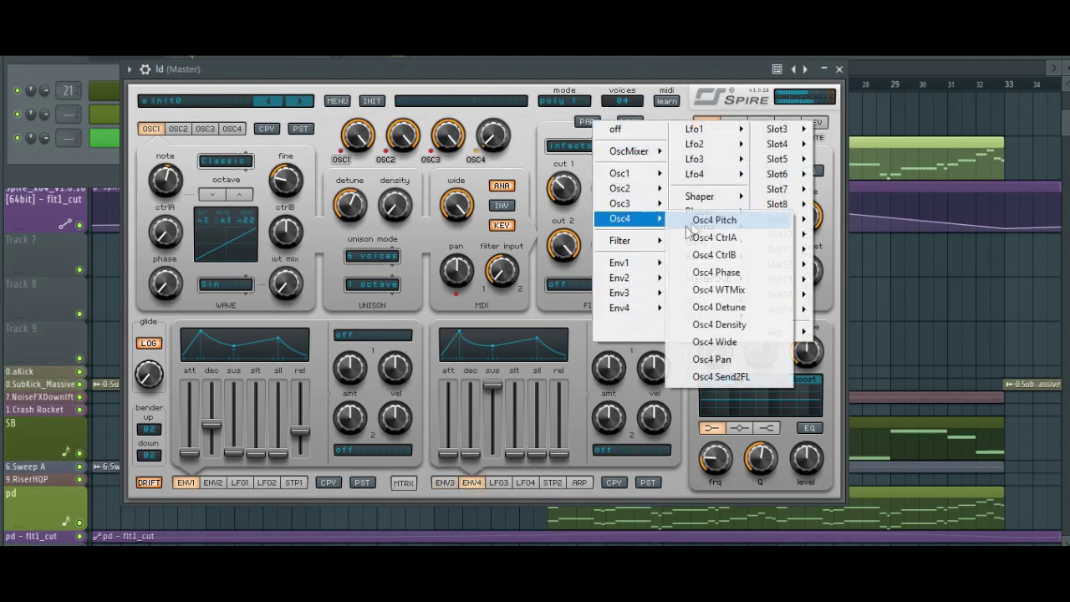
pyautogui.click(715, 238)
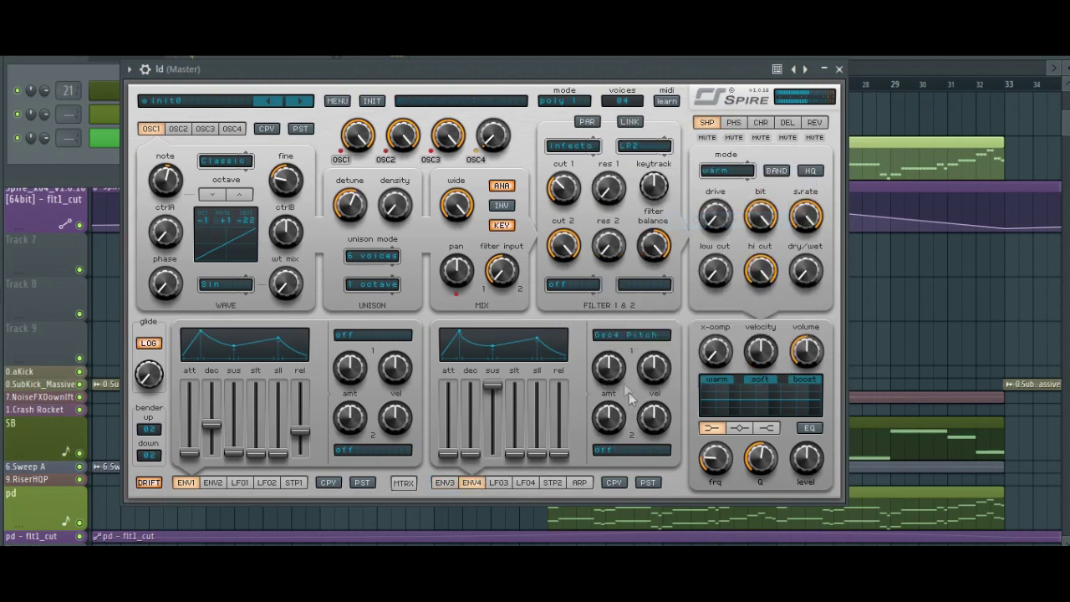
pyautogui.click(625, 337)
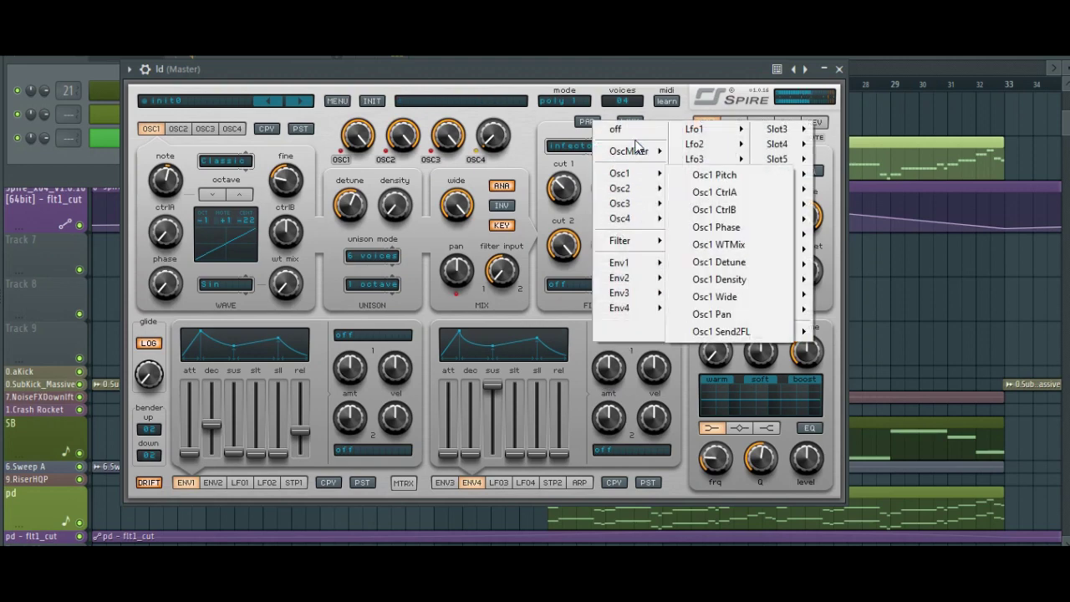
pyautogui.moveTo(641, 159)
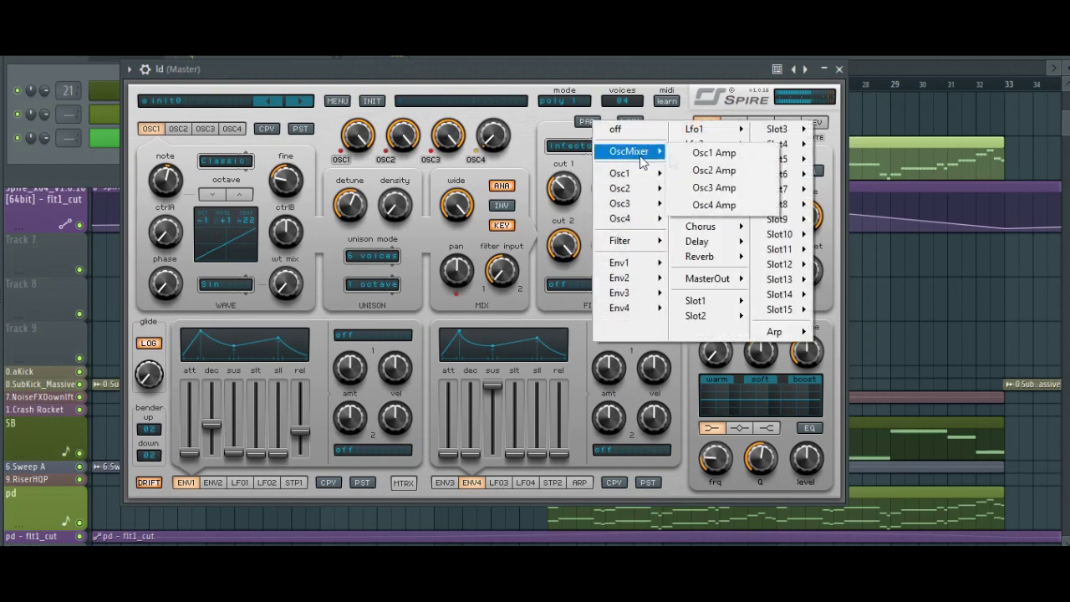
pyautogui.click(714, 205)
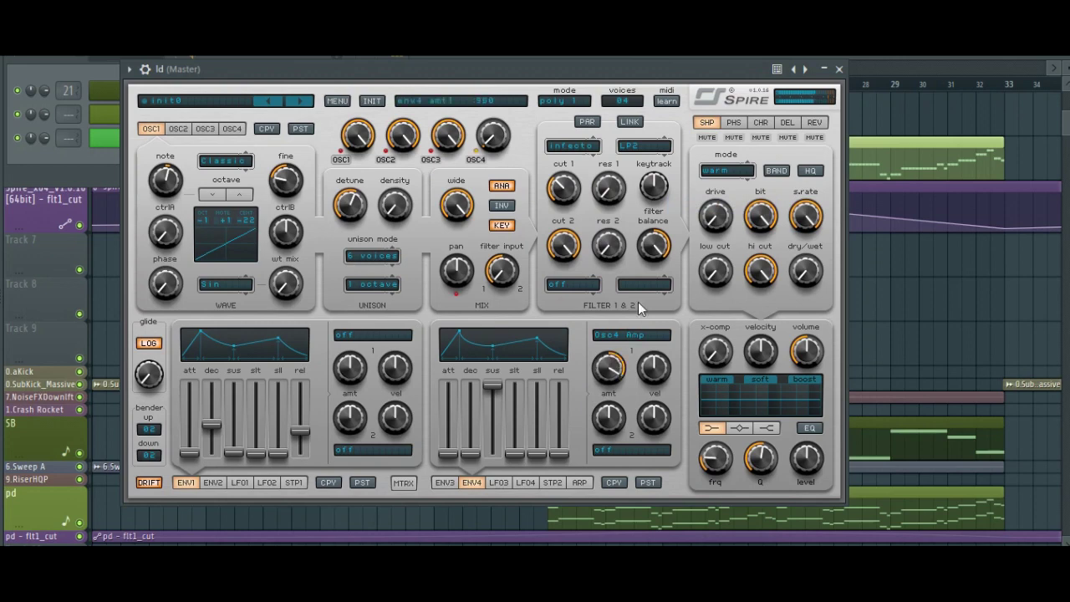
pyautogui.moveTo(472, 457)
pyautogui.mouseDown()
pyautogui.moveTo(477, 434)
pyautogui.moveTo(491, 453)
pyautogui.mouseUp()
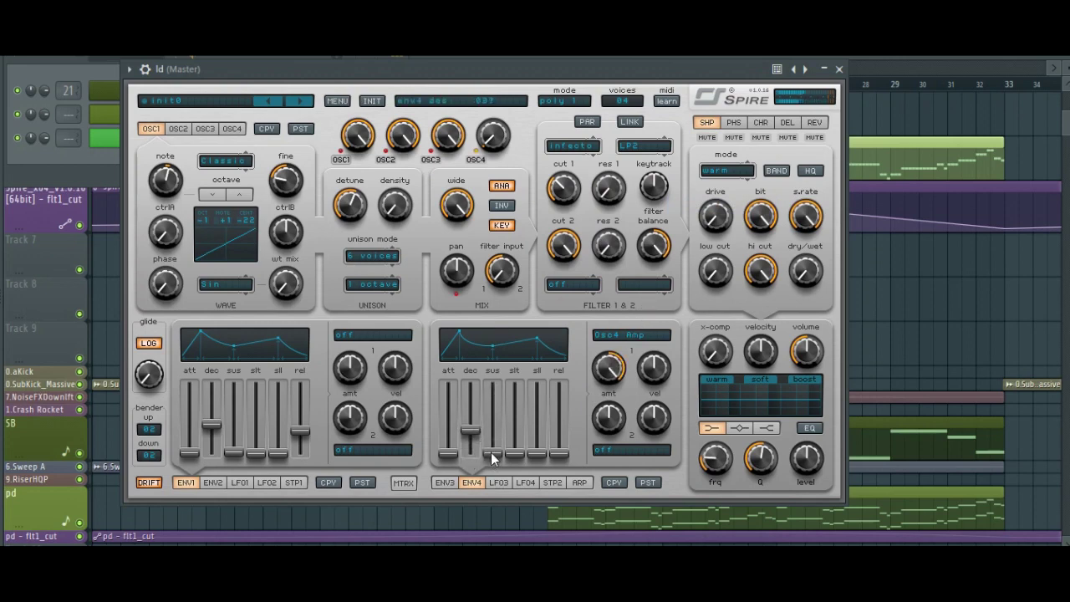
pyautogui.moveTo(472, 432); pyautogui.dragTo(497, 454)
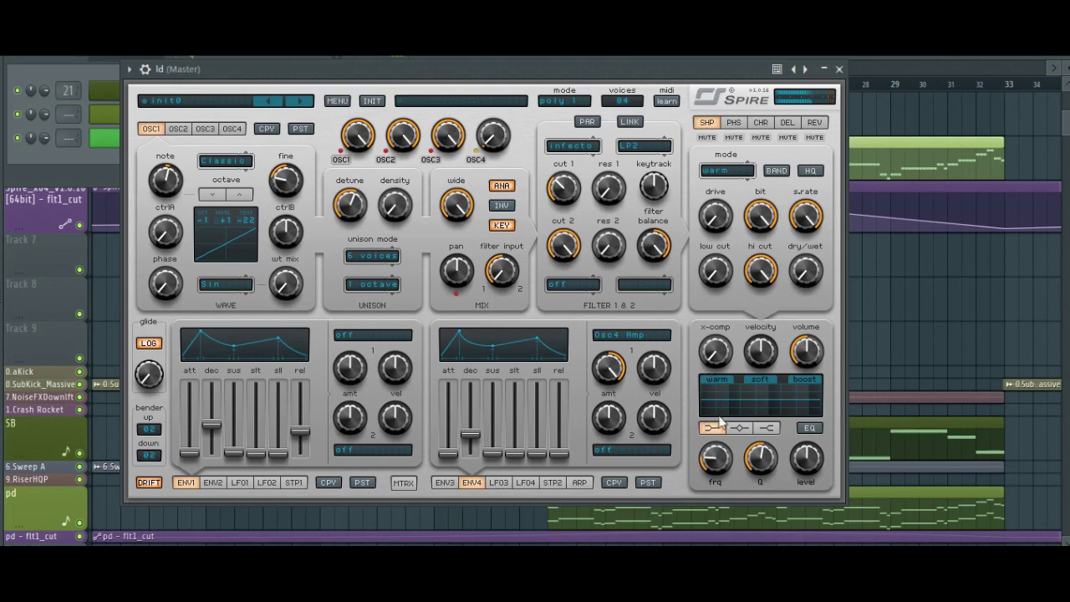
# Step: Turn on the EQ, cut the low band and boost the high band with its frequency at about 705
pyautogui.click(809, 430)
pyautogui.moveTo(811, 462)
pyautogui.mouseDown()
pyautogui.moveTo(822, 447)
pyautogui.moveTo(804, 481)
pyautogui.mouseUp()
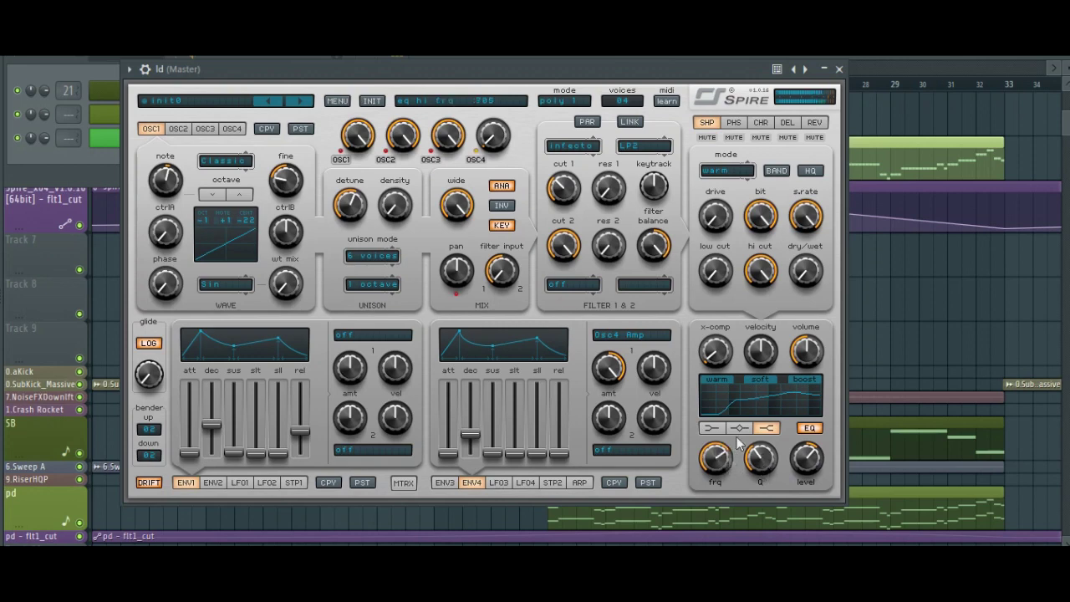
# Step: Mix in a quiet, slightly modulated ping-pong delay and a wetter plate1 reverb with a moderate decay
pyautogui.click(788, 123)
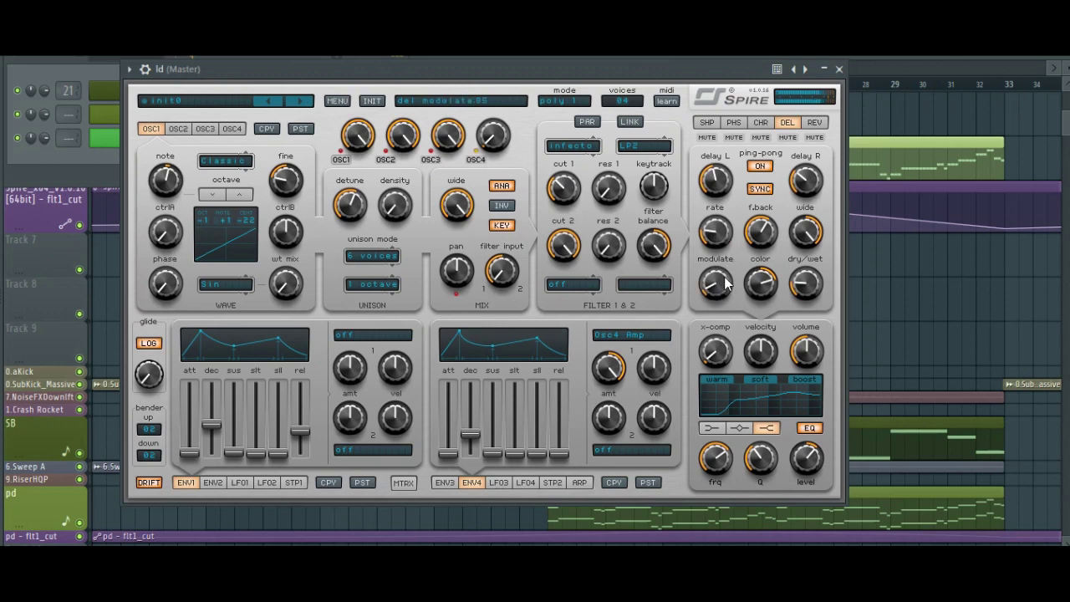
pyautogui.click(815, 124)
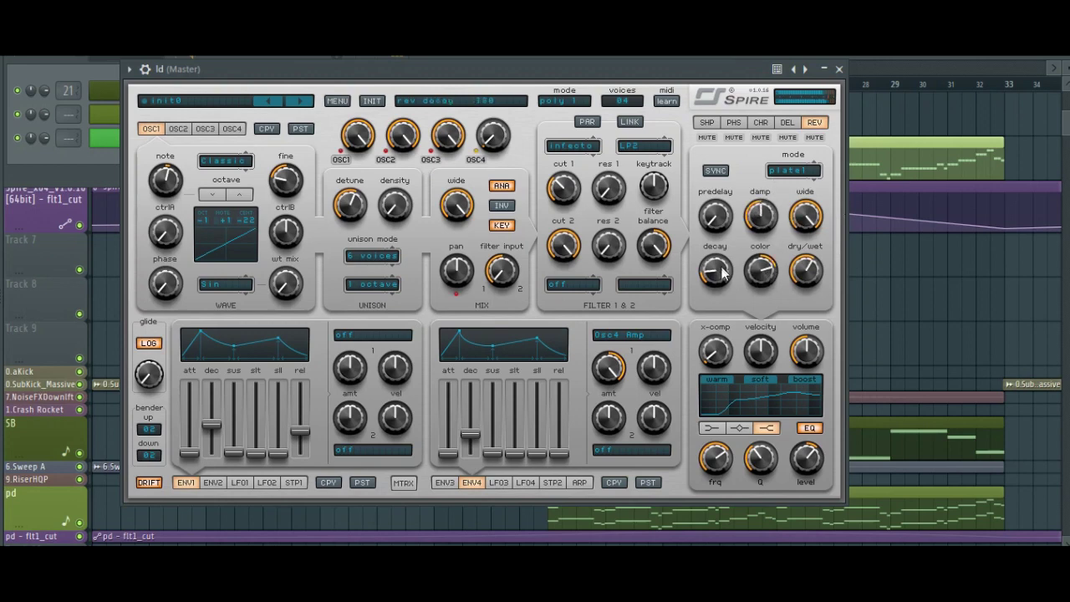
pyautogui.moveTo(734, 238); pyautogui.dragTo(739, 224)
# Step: Lower filter 1's cutoff to about 155 and look over the modulation matrix
pyautogui.moveTo(563, 189); pyautogui.dragTo(562, 219)
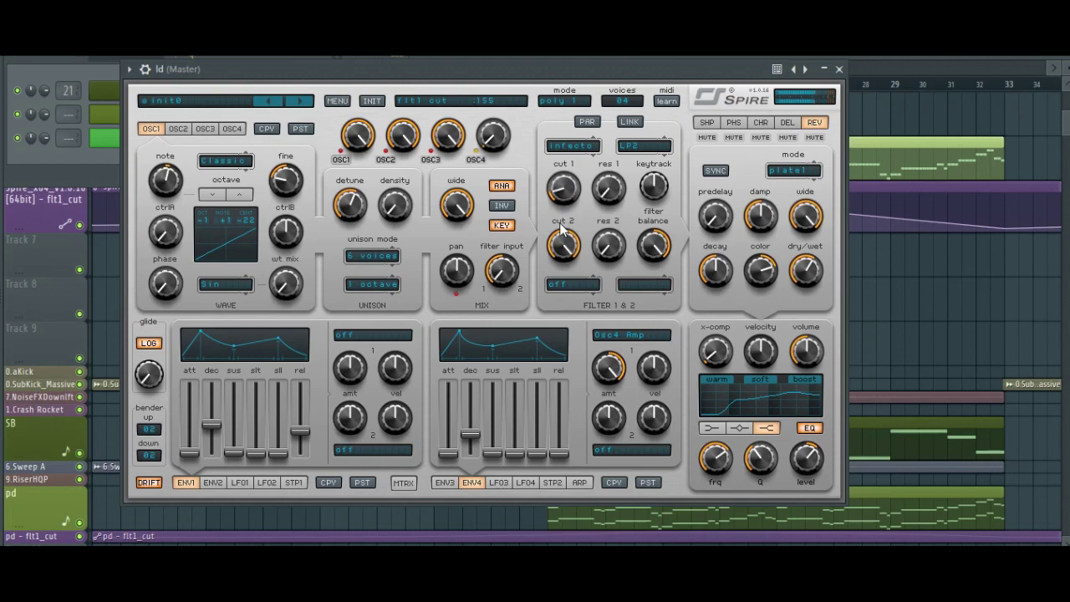
pyautogui.click(401, 483)
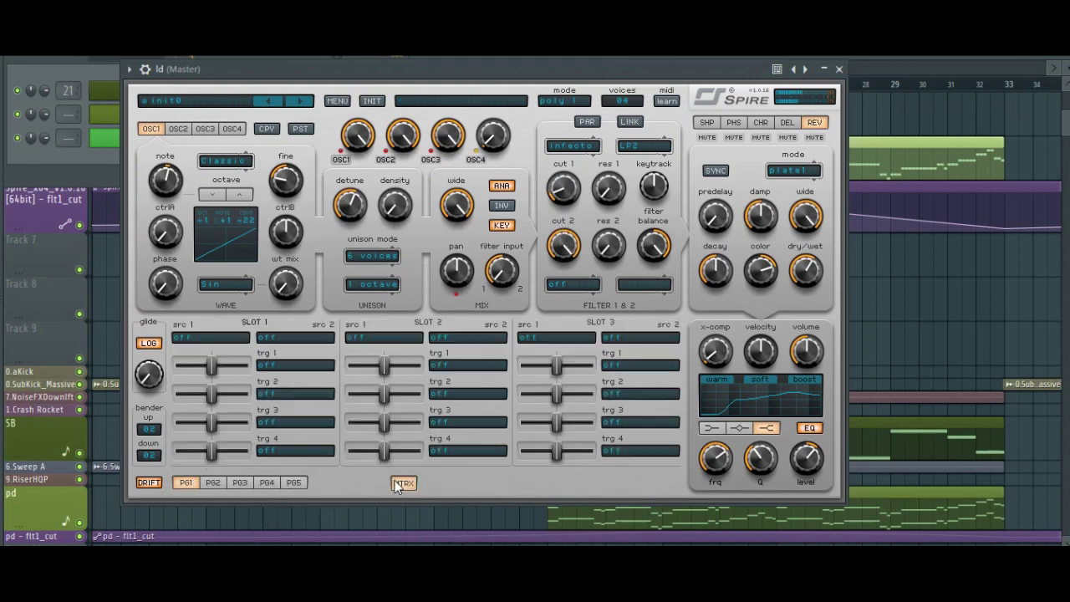
pyautogui.click(401, 484)
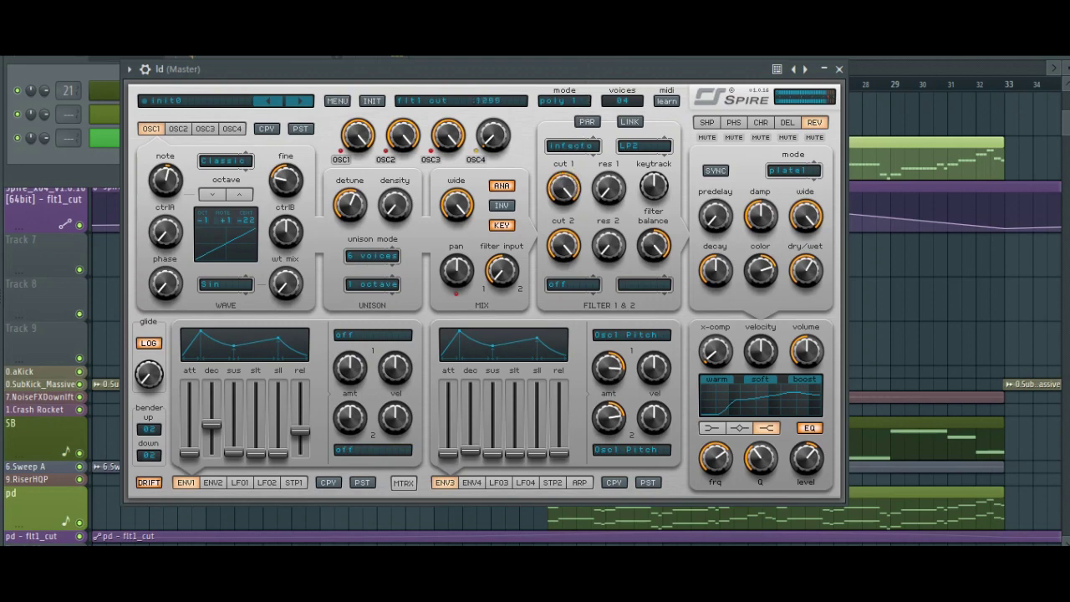
# Step: Create an automation clip for the ld synth's filter 1 cutoff and return to the playlist
pyautogui.click(230, 10)
pyautogui.moveTo(343, 181)
pyautogui.click(496, 273)
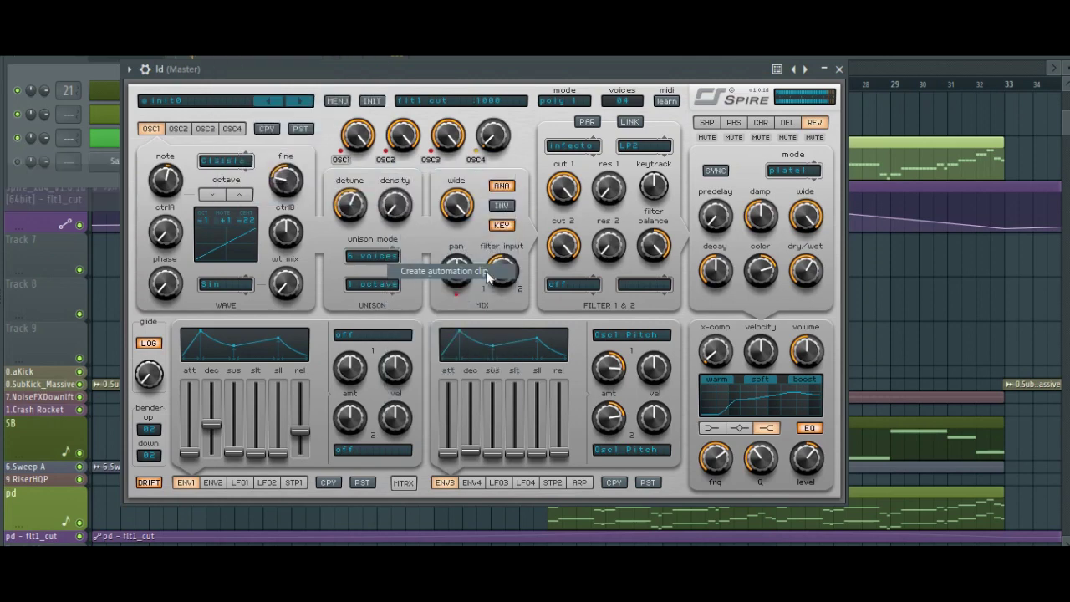
pyautogui.click(888, 203)
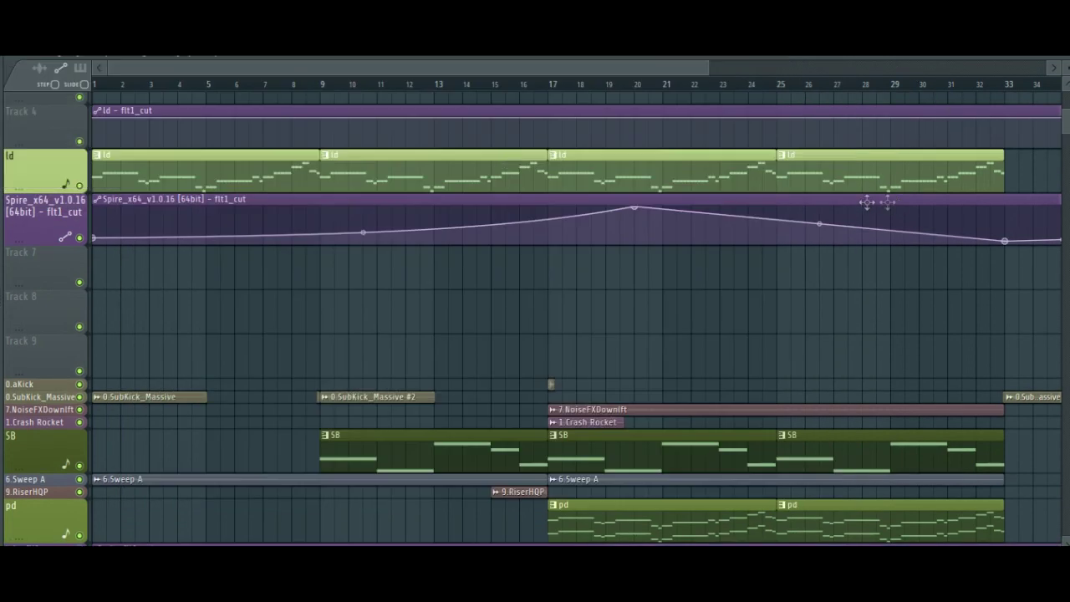
# Step: Replace the old Spire flt1_cut clip with the ld - flt1_cut clip below the ld track, name its track to match and solo both tracks
pyautogui.click(97, 201)
pyautogui.click(121, 348)
pyautogui.moveTo(537, 112); pyautogui.dragTo(506, 210)
pyautogui.rightClick(21, 203)
pyautogui.click(79, 246)
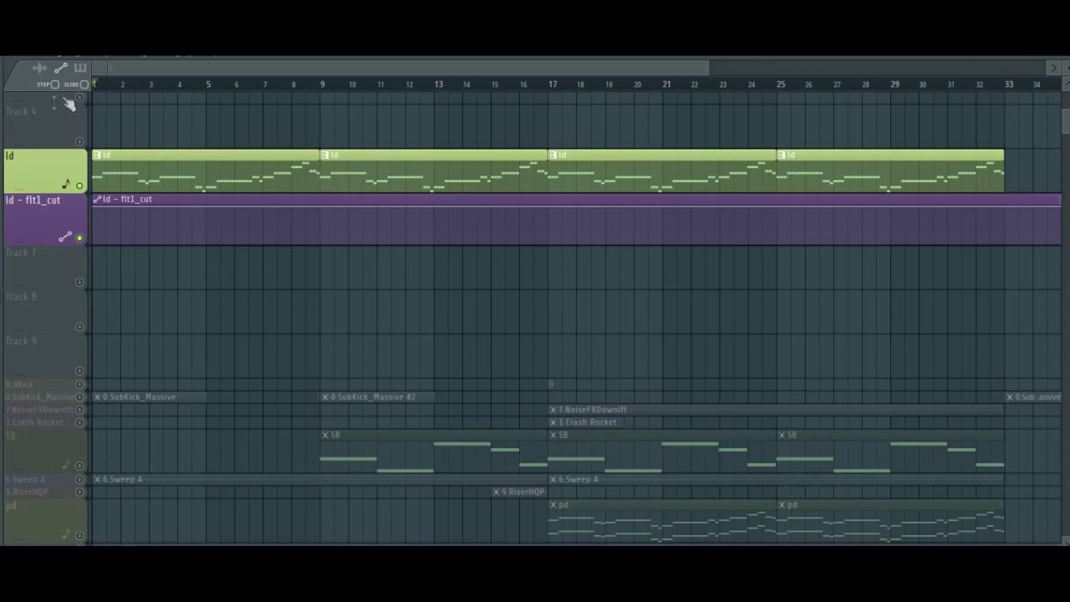
# Step: Shape the ld - flt1_cut automation to curve up from near zero to full at bar 21 and fall back low at bar 33
pyautogui.moveTo(92, 211); pyautogui.dragTo(97, 242)
pyautogui.rightClick(666, 209)
pyautogui.moveTo(377, 223); pyautogui.dragTo(377, 233)
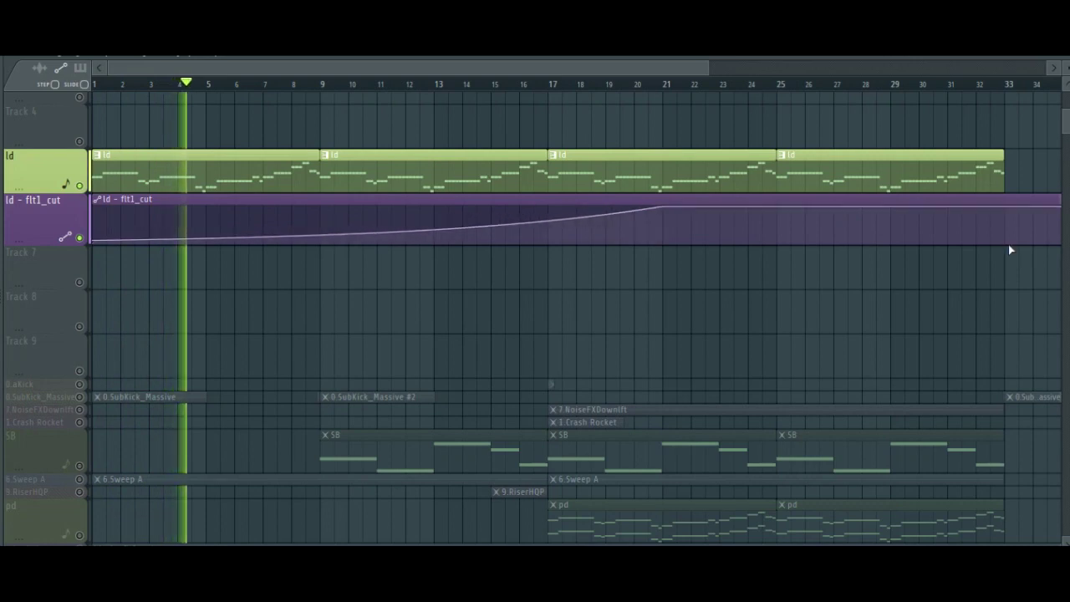
pyautogui.rightClick(1006, 240)
pyautogui.moveTo(832, 222); pyautogui.dragTo(834, 223)
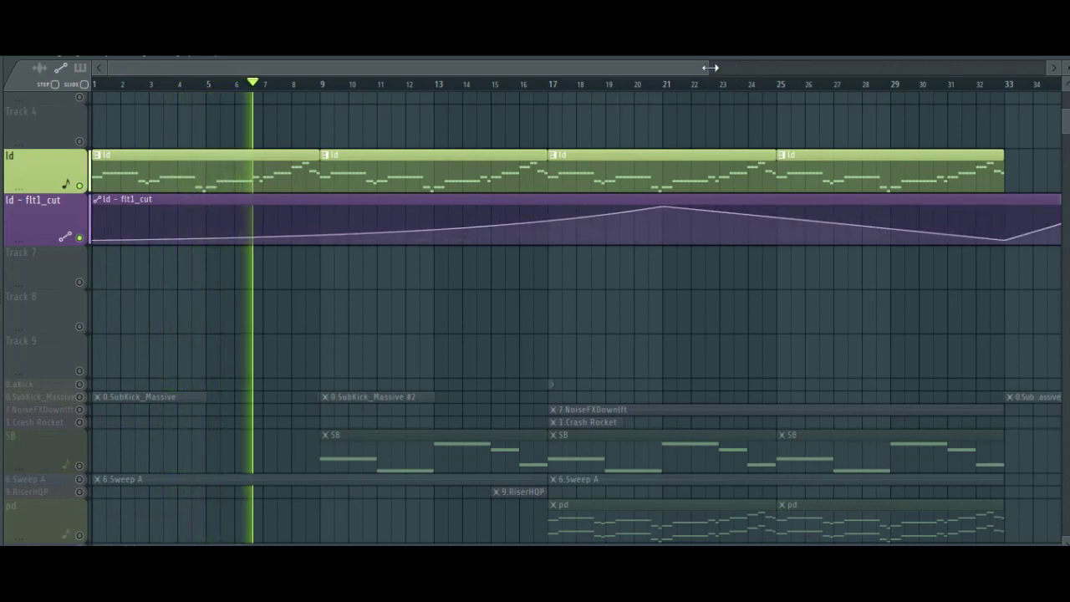
# Step: Delete the last point of the ld - flt1_cut automation at bar 37 and stop playback
pyautogui.moveTo(709, 68); pyautogui.dragTo(837, 67)
pyautogui.rightClick(938, 207)
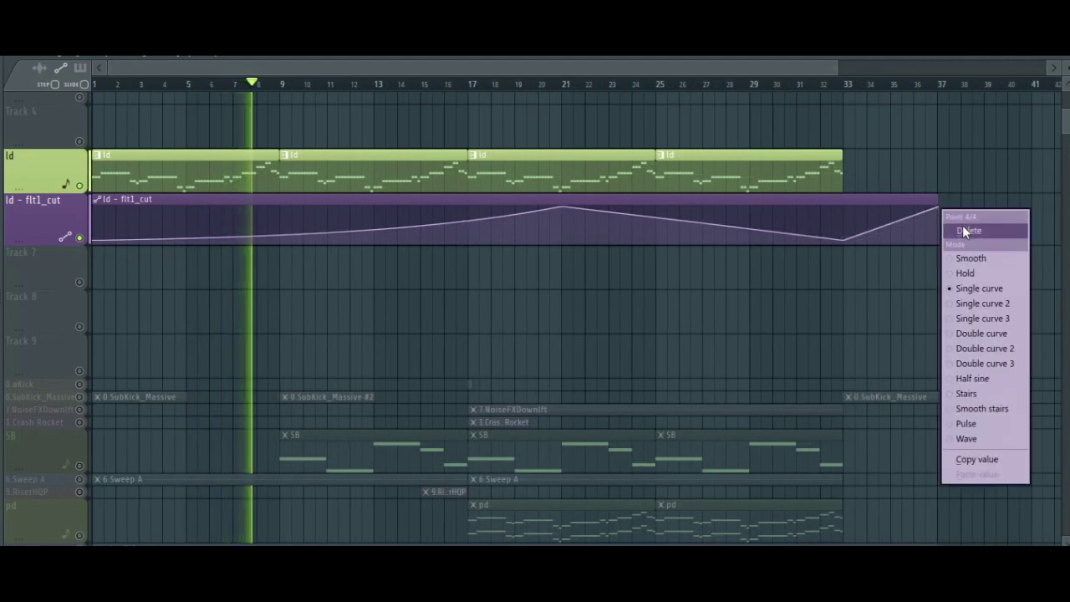
pyautogui.click(962, 226)
pyautogui.press('space')
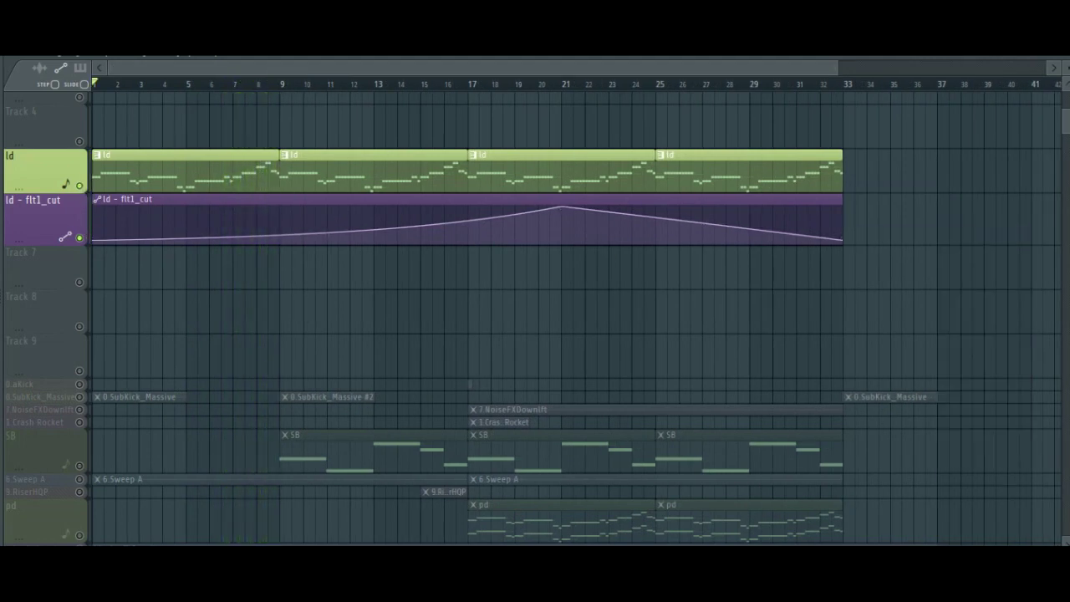
# Step: Cancel the ld track solo and re-enable all the playlist tracks
pyautogui.rightClick(80, 187)
pyautogui.rightClick(80, 186)
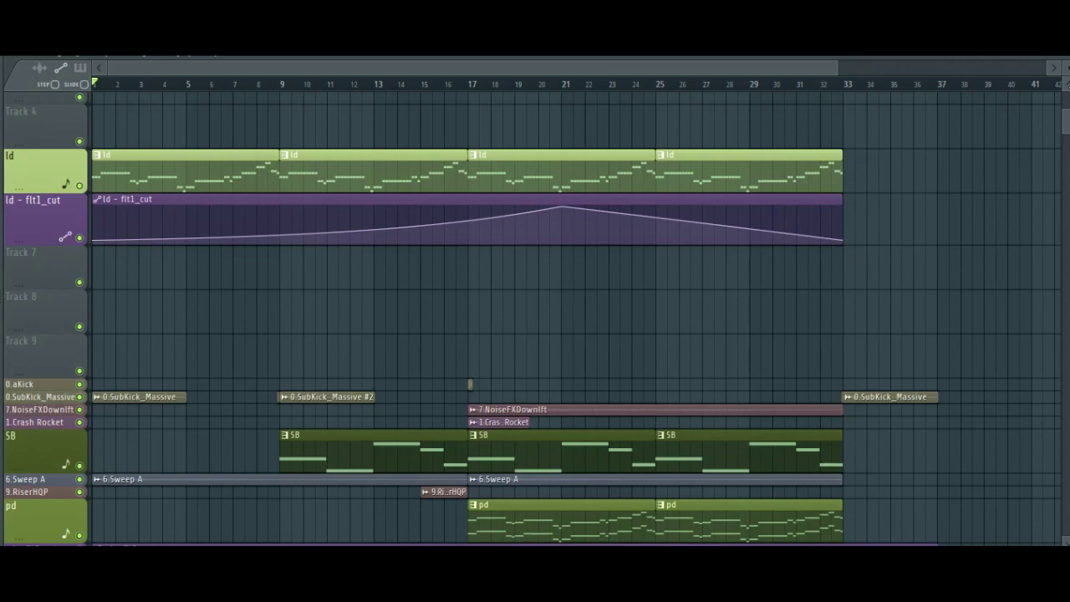
pyautogui.scroll(-2, 457, 58)
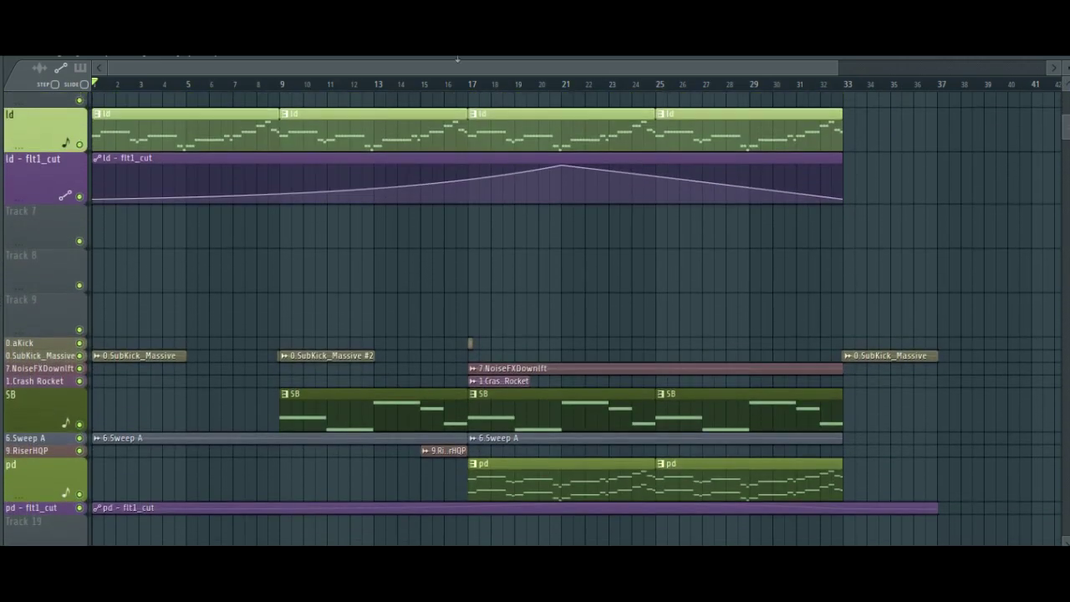